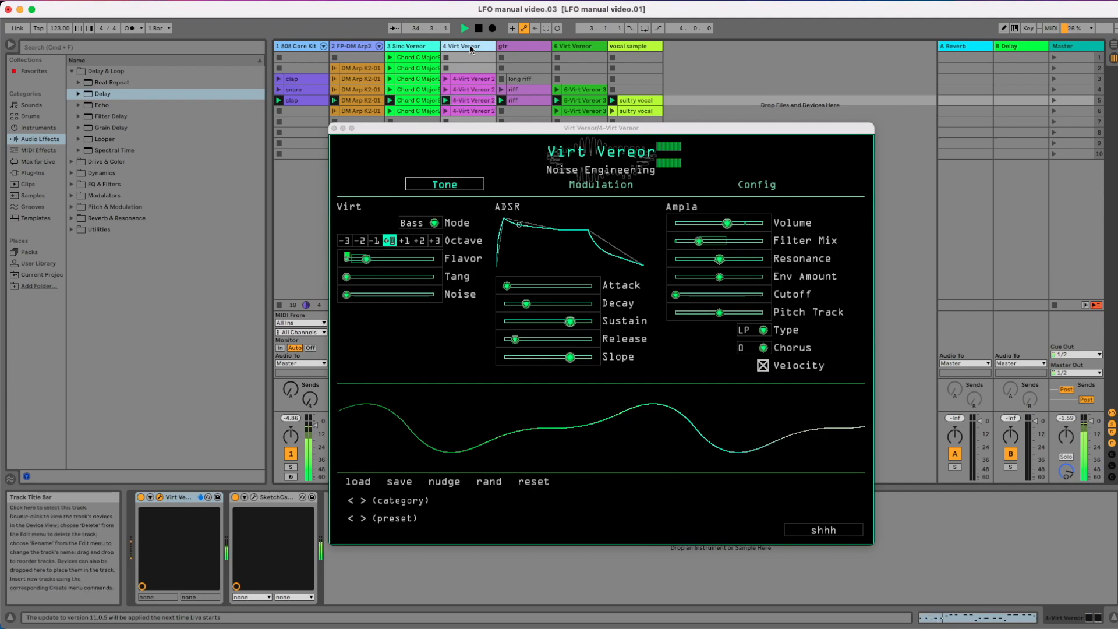
Bring up the Sinc Vereor plugin on track 3 and look over the Tone parameter's modulation sources
click(422, 47)
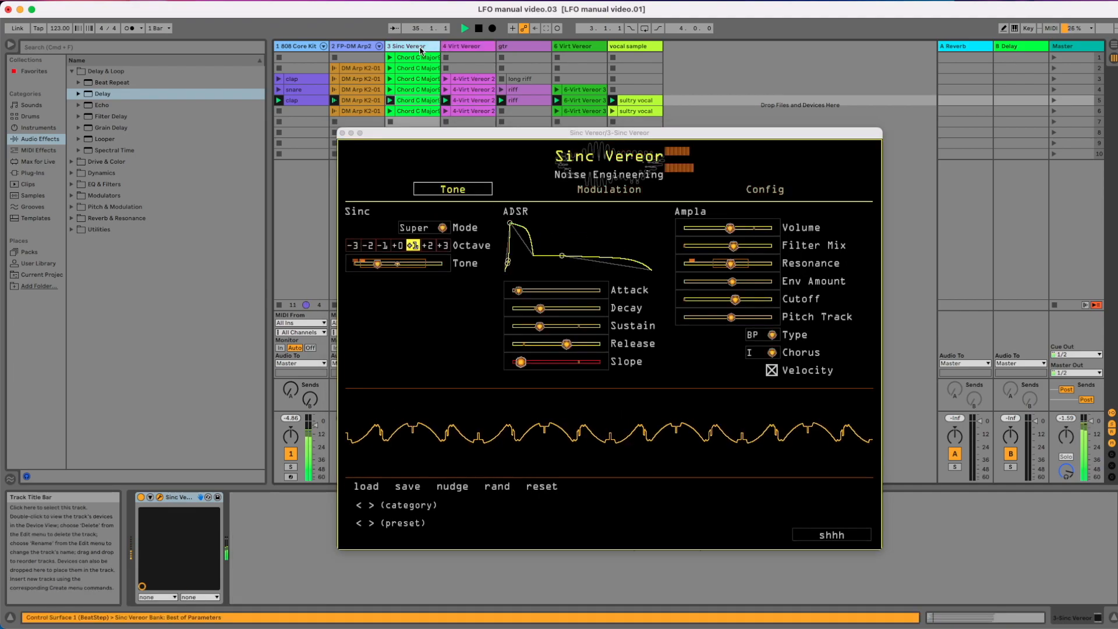
click(386, 267)
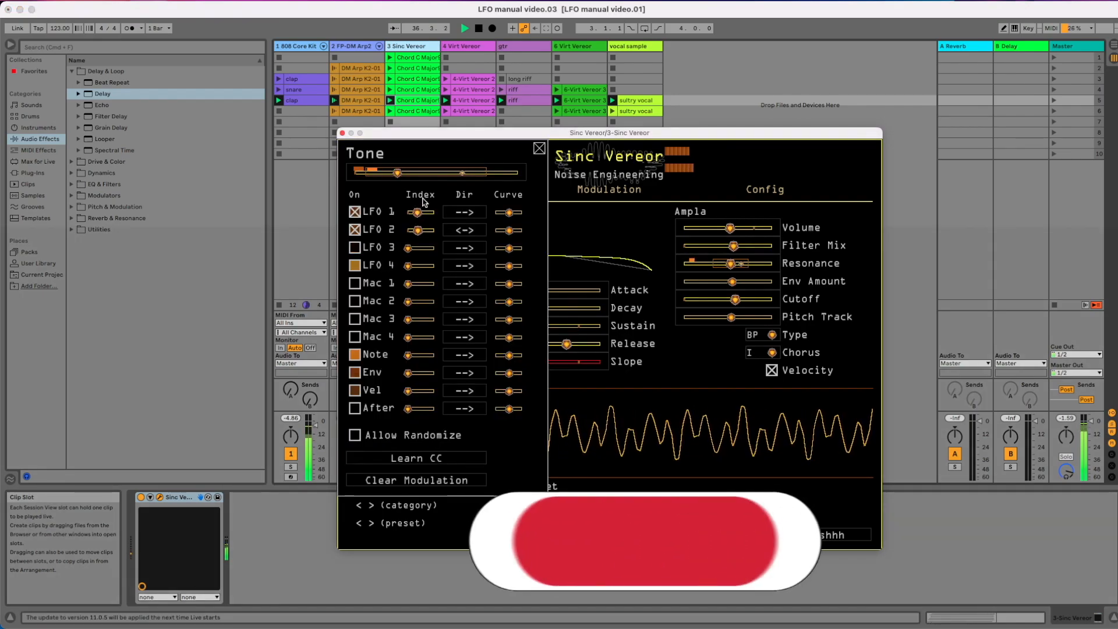
click(538, 148)
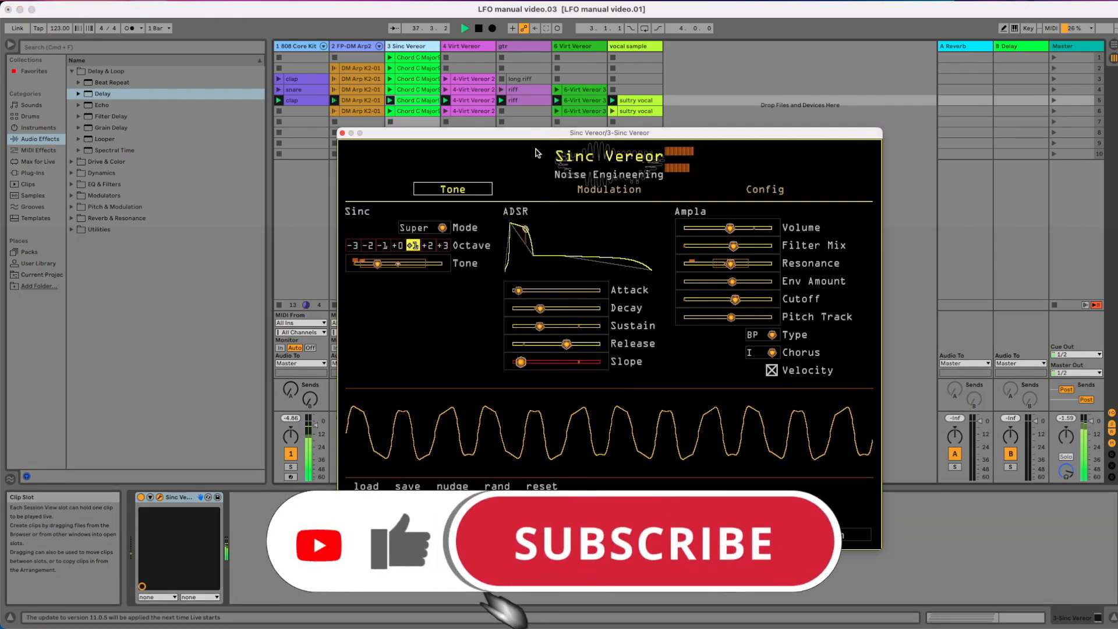
Examine the LFO settings on Sinc Vereor's Modulation page, including LFO 4 and LFO 1
click(608, 189)
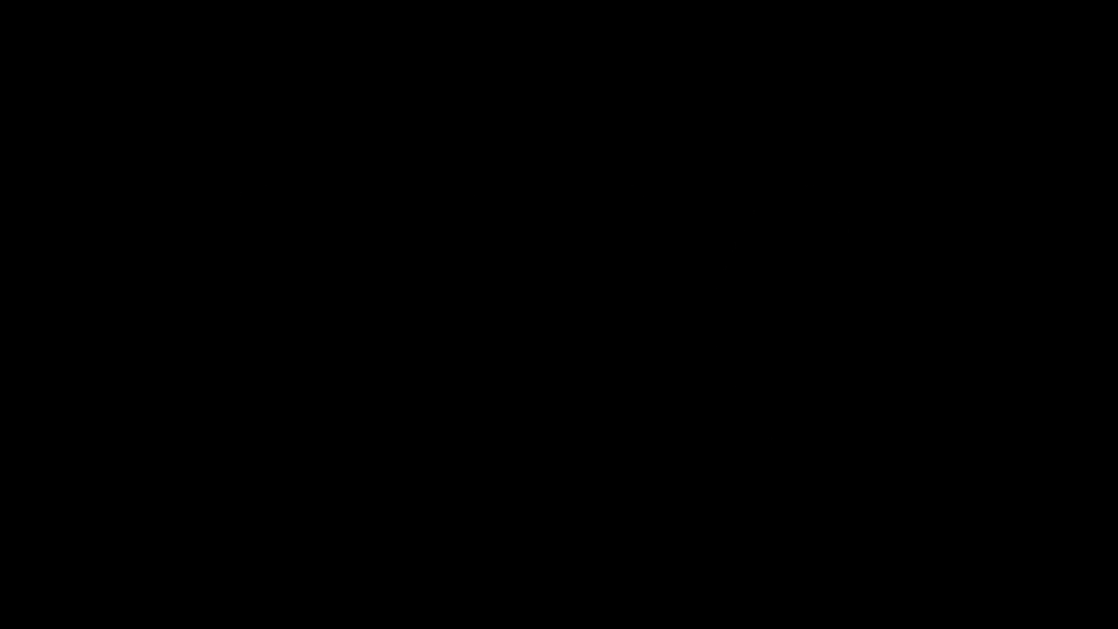
click(473, 313)
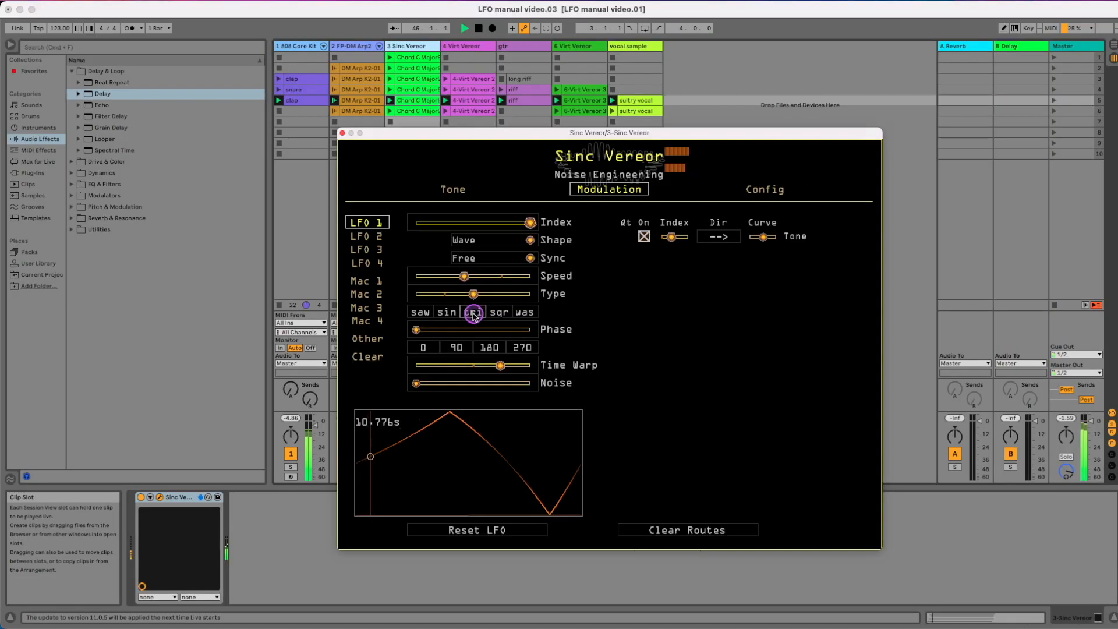
click(499, 313)
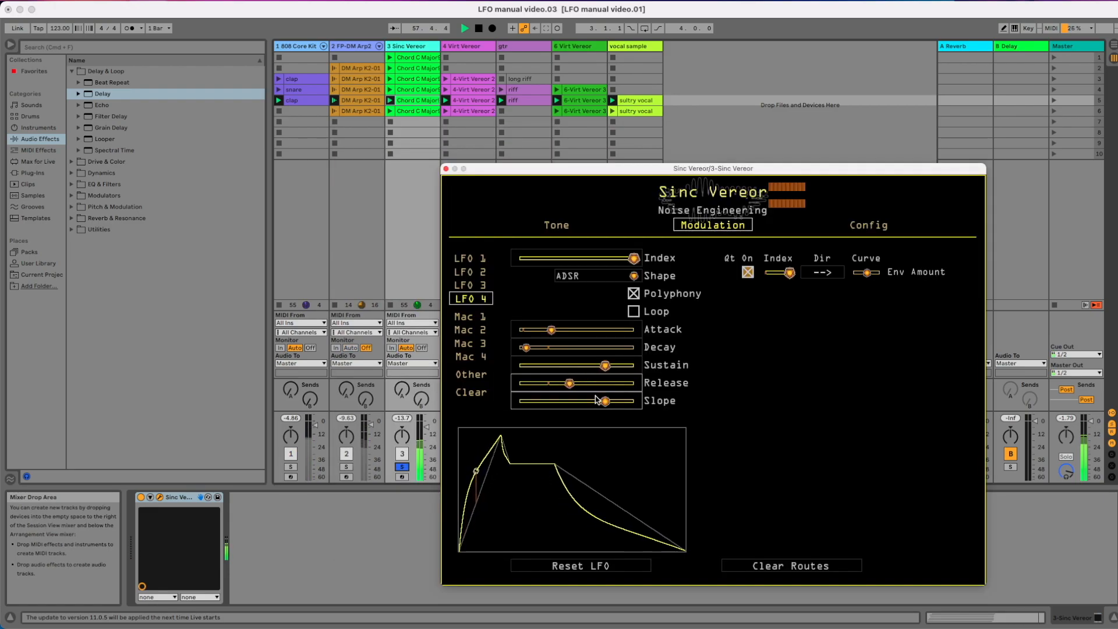
click(453, 312)
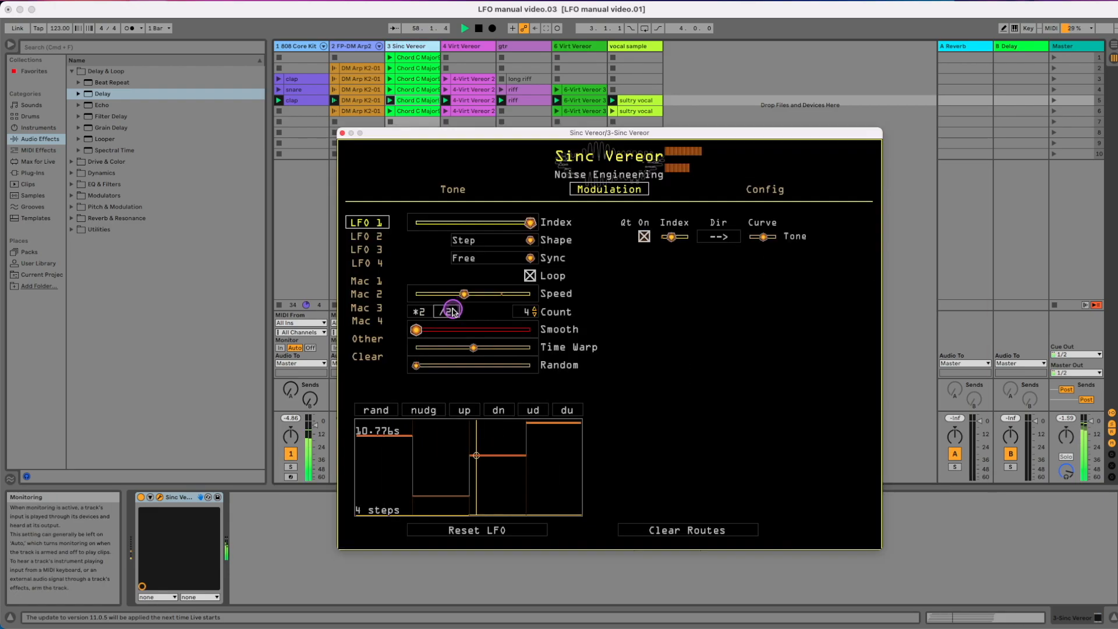
click(458, 531)
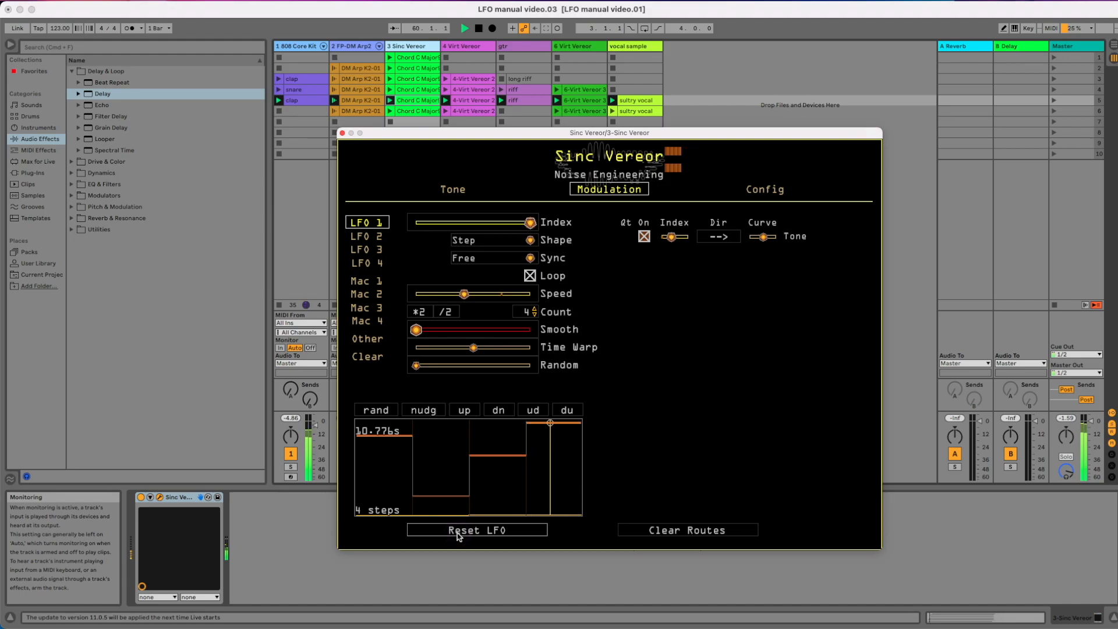
View the settings of macros 1 through 4 one after another
click(360, 280)
click(361, 294)
click(361, 308)
click(361, 321)
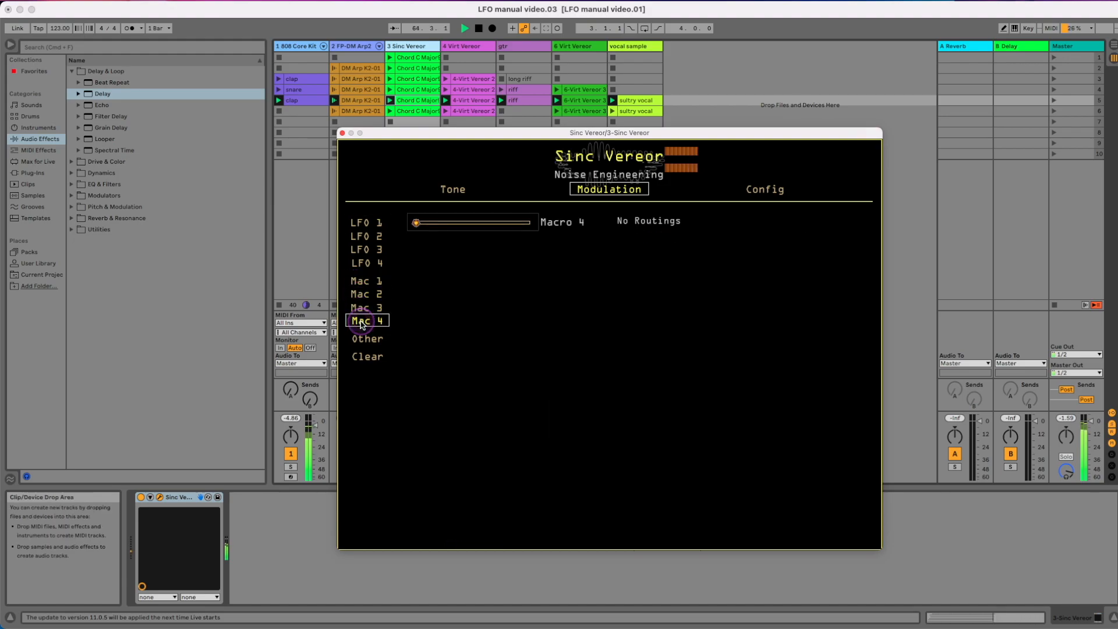
Return to the Tone page and examine the macro and Note sources in the Tone parameter's modulation settings
click(470, 189)
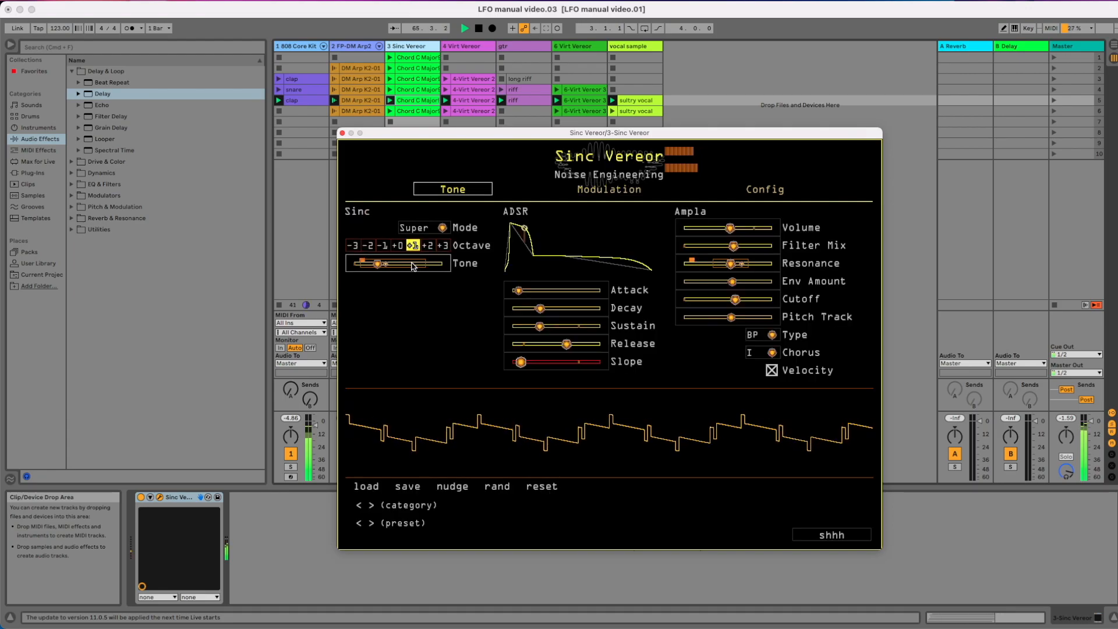
click(362, 335)
click(377, 283)
click(375, 300)
click(370, 320)
click(368, 336)
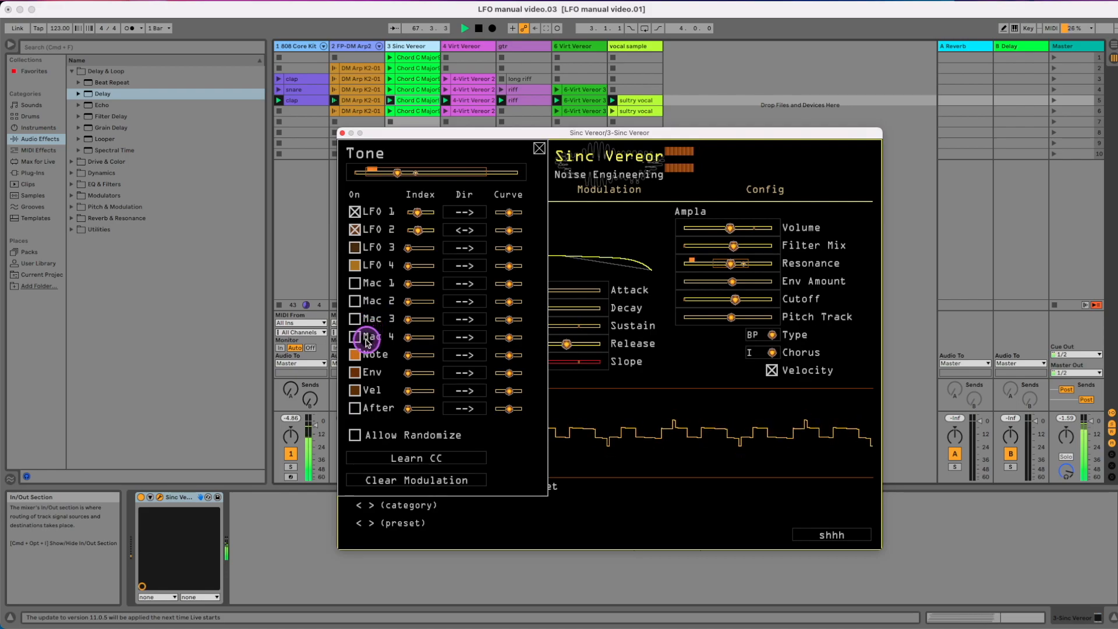
click(406, 356)
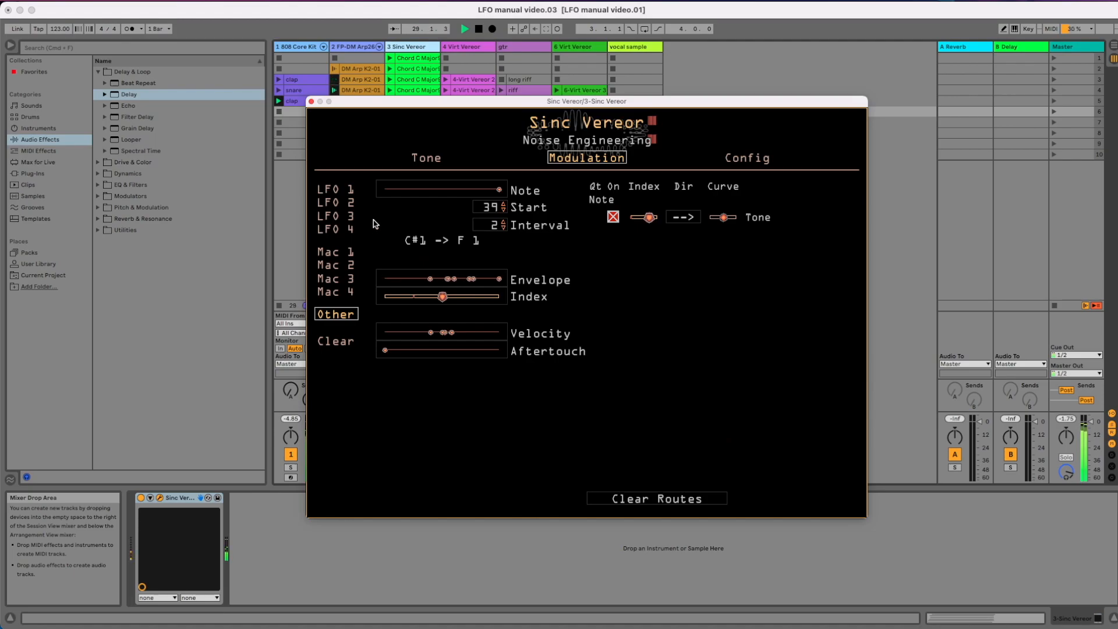
click(373, 221)
click(328, 316)
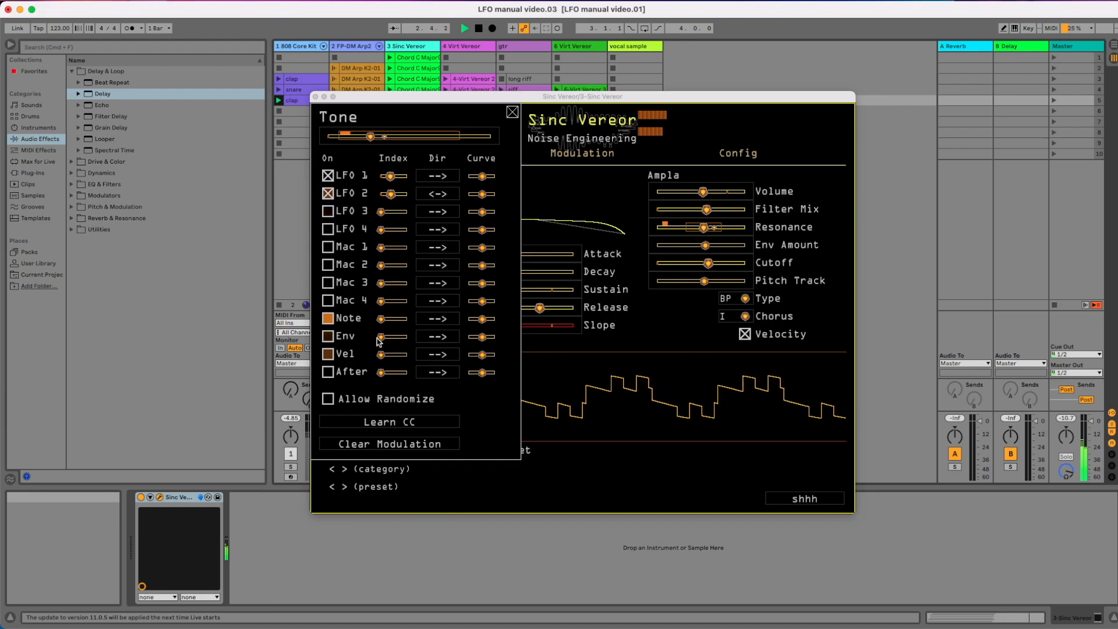
Try modulating the Tone parameter with the envelope at a high index, and switch the envelope source back off
scroll(377, 338, up, 2)
mouse_move(384, 339)
mouse_down()
mouse_move(441, 337)
mouse_move(392, 341)
mouse_move(403, 337)
mouse_up()
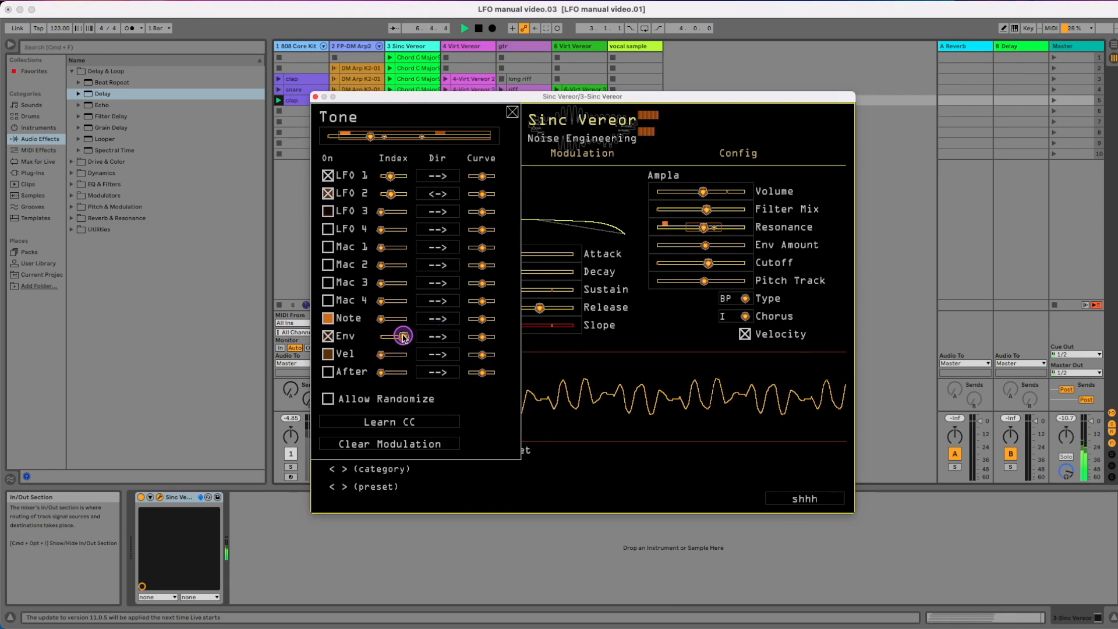
click(328, 336)
Try velocity at about half index and aftertouch as modulation sources for the Tone parameter
click(328, 353)
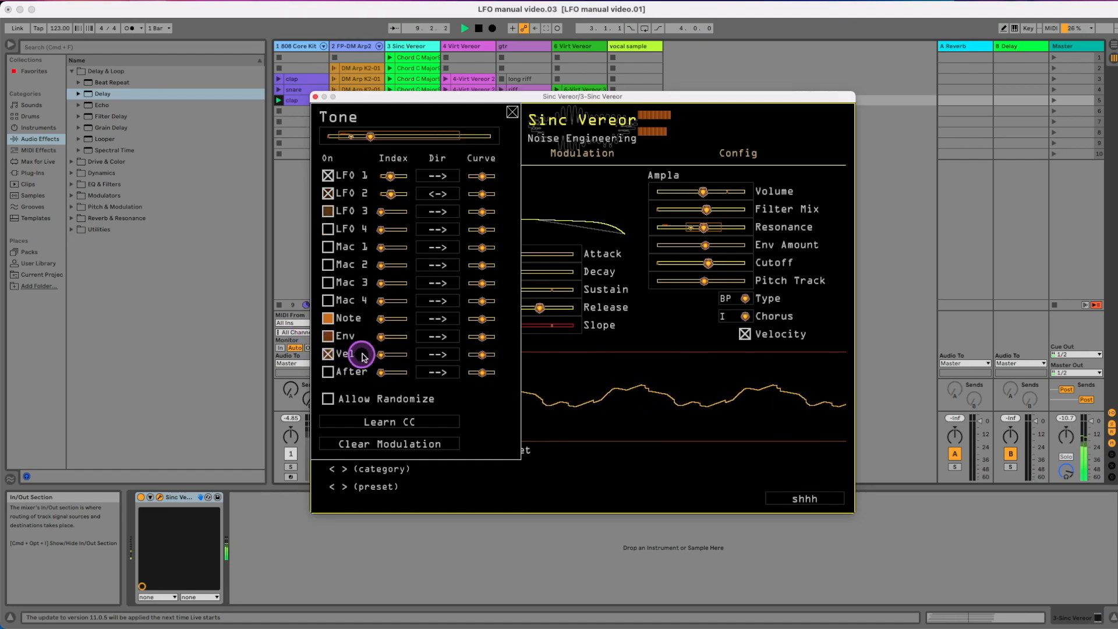
drag(393, 356, 396, 357)
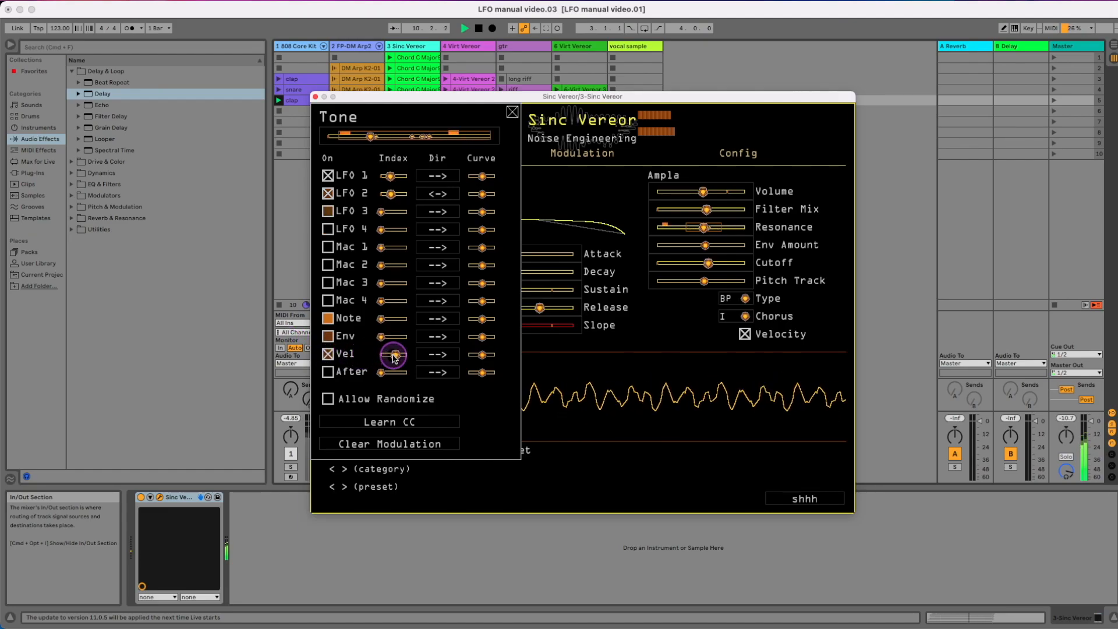
click(395, 357)
click(328, 371)
click(379, 374)
click(328, 372)
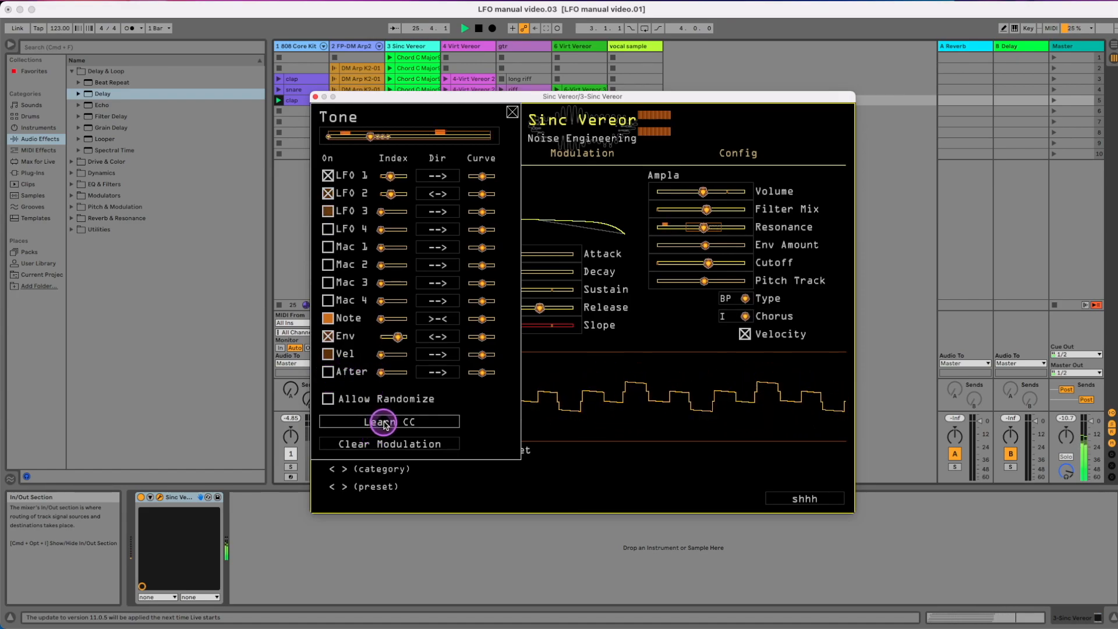
Assign MIDI CC 64 to the Tone parameter with CC learn
click(385, 423)
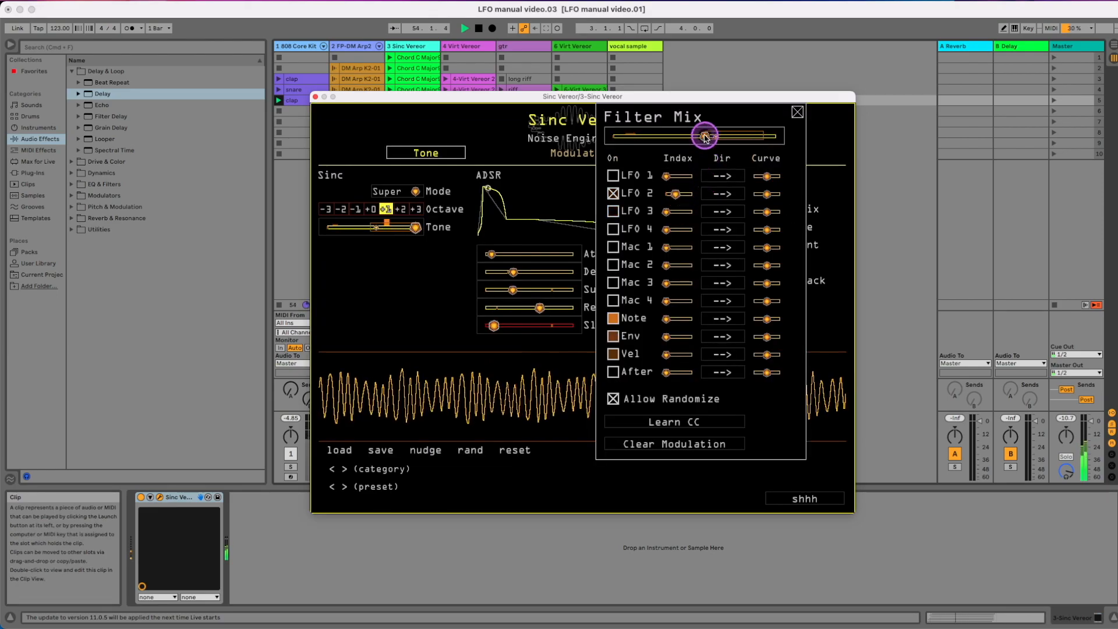
Examine the modulation ranges on Filter Mix, Resonance and Pitch Track
drag(706, 134, 762, 148)
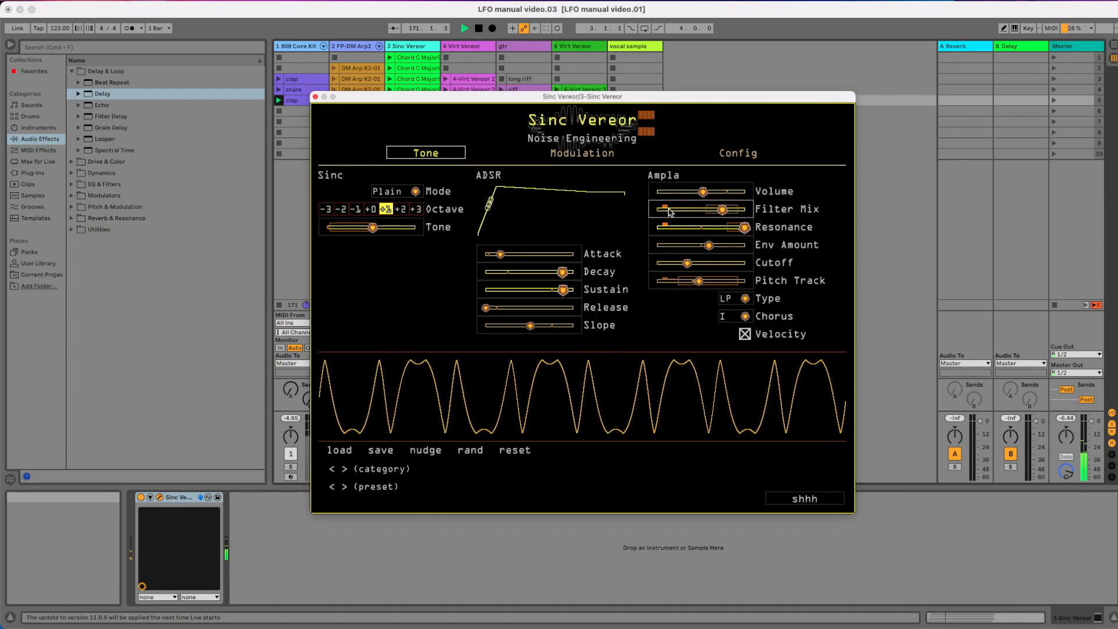
click(666, 210)
click(664, 228)
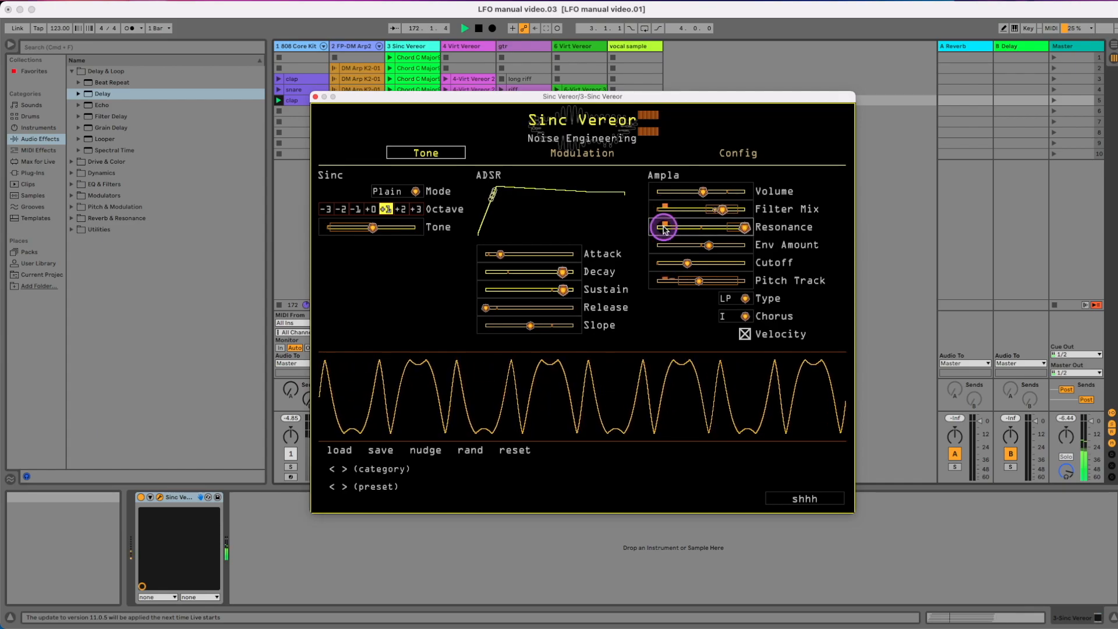
click(667, 282)
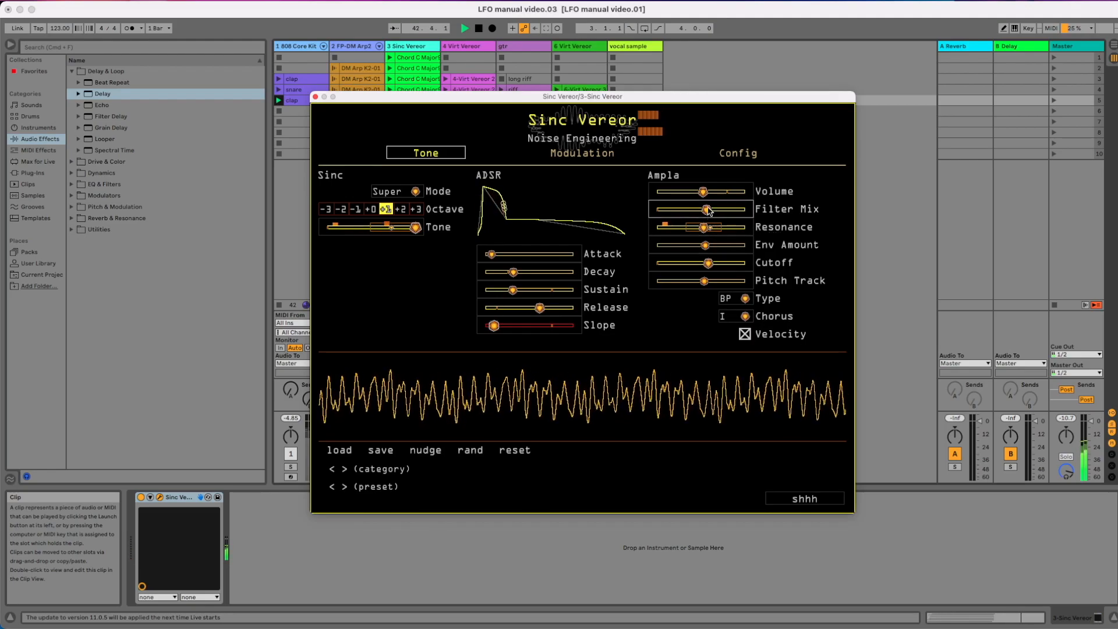
Open the Filter Mix modulation settings and enable LFO 2 as its source
right_click(709, 211)
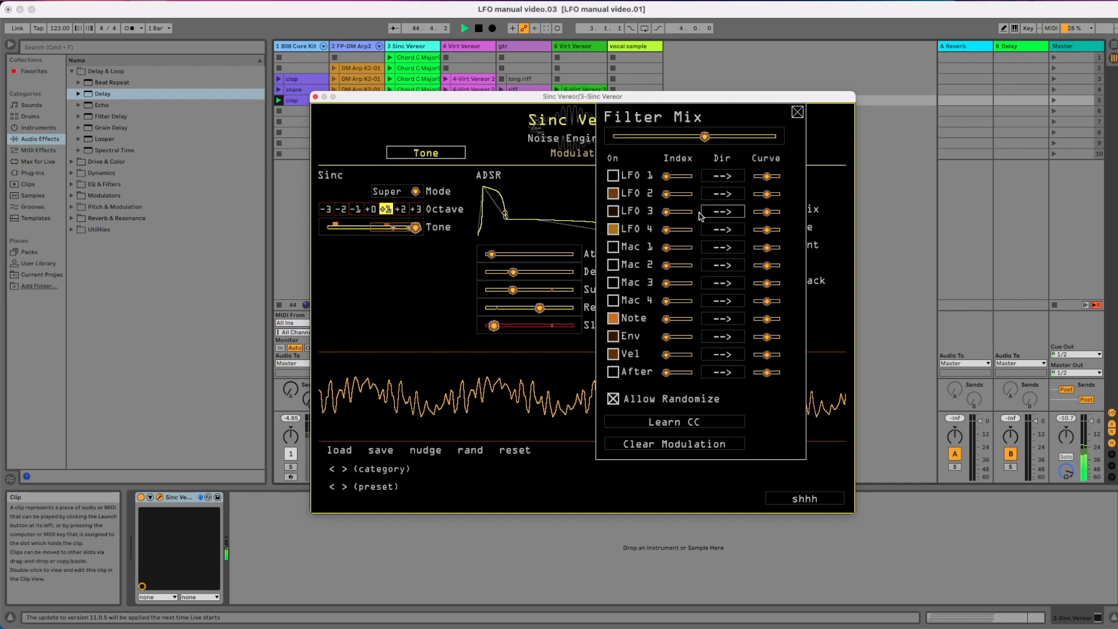
click(613, 192)
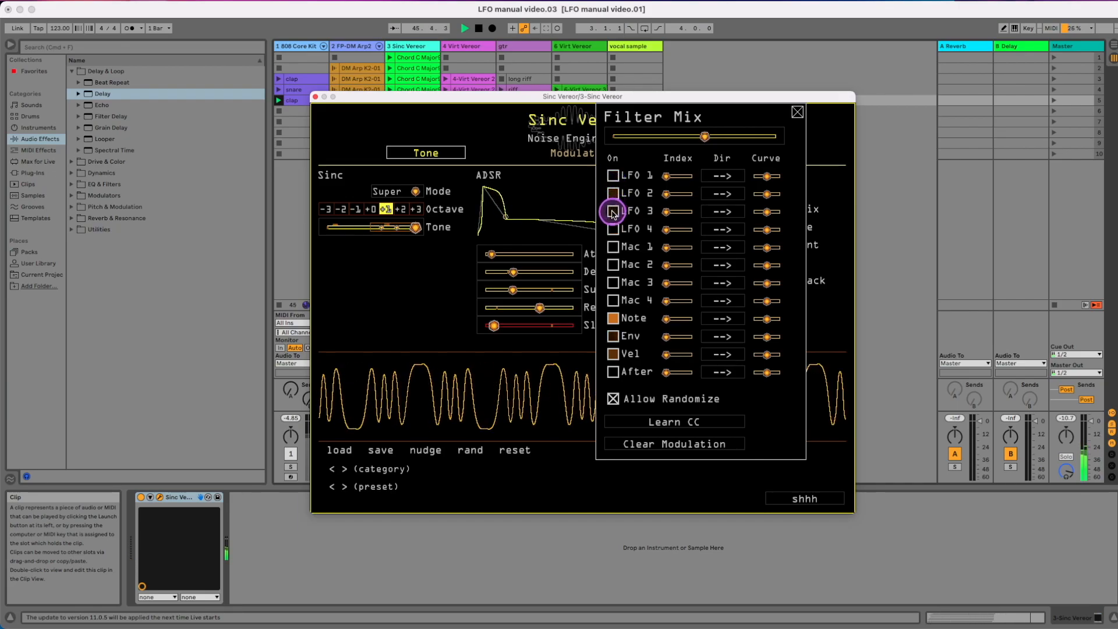
click(613, 229)
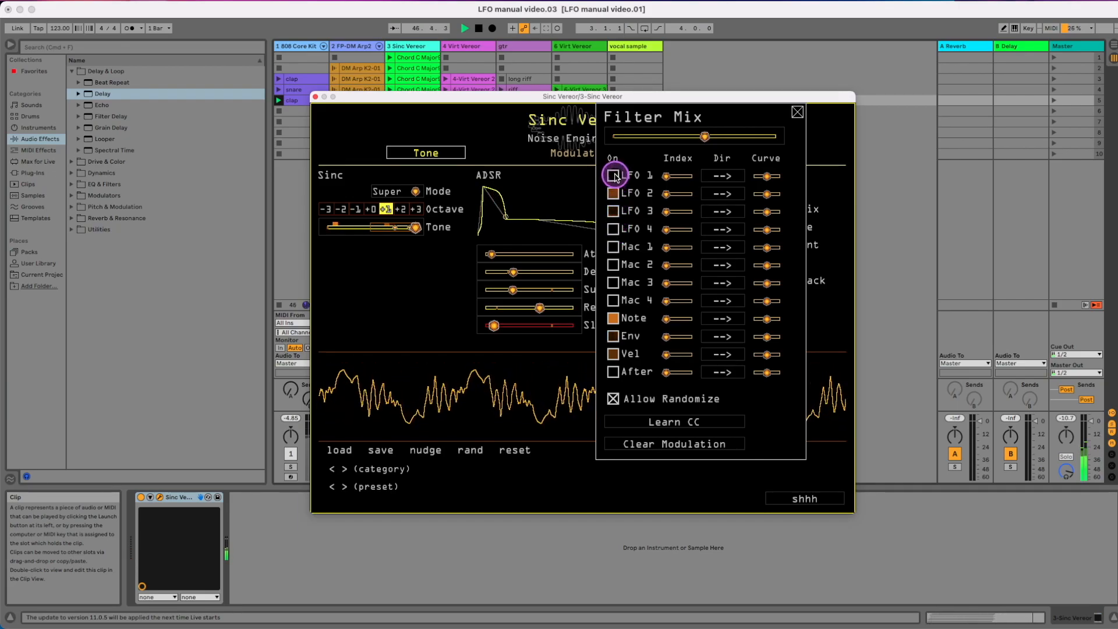
click(613, 194)
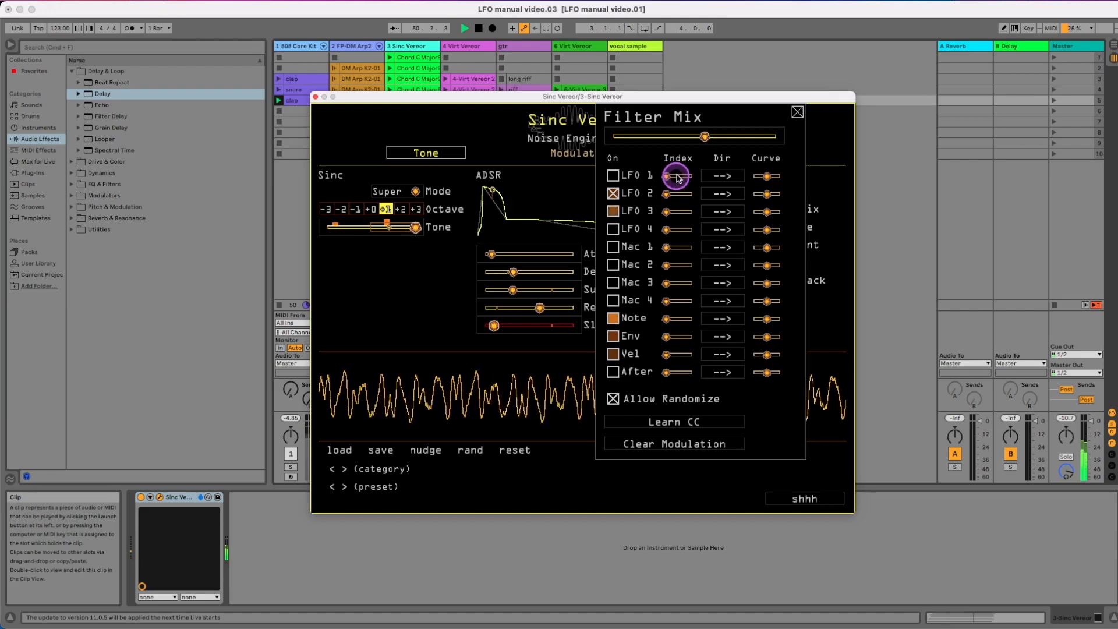
Set a moderate LFO 2 index for Filter Mix and raise the Filter Mix base value to about 70 percent
mouse_move(701, 137)
mouse_down()
mouse_move(675, 136)
mouse_move(705, 138)
mouse_up()
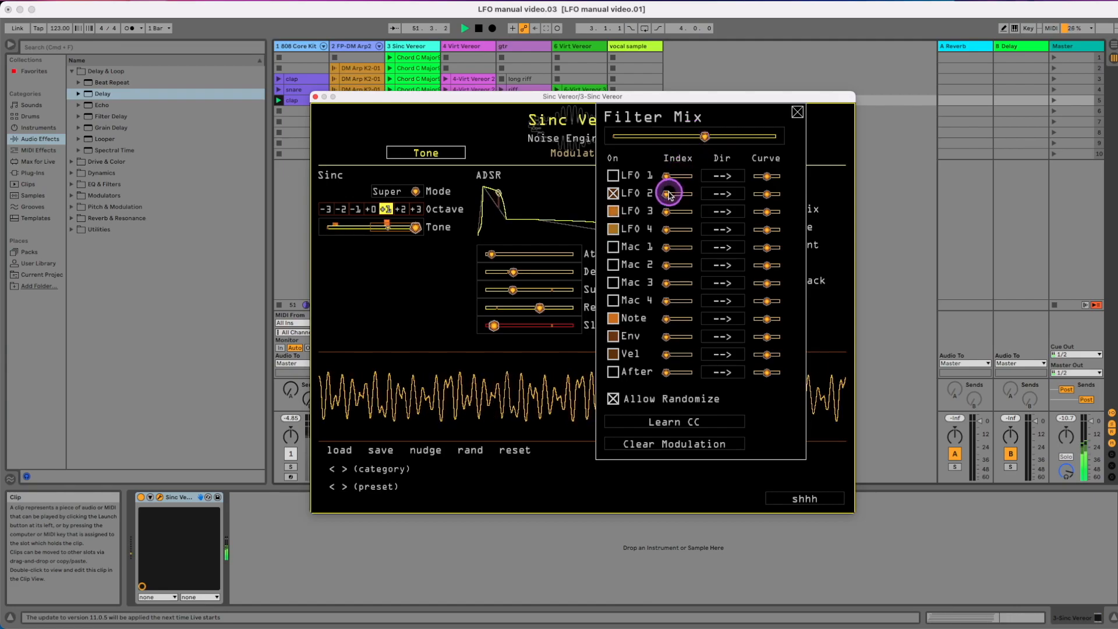
mouse_move(683, 197)
mouse_down()
mouse_move(670, 196)
mouse_move(680, 193)
mouse_up()
drag(704, 138, 728, 142)
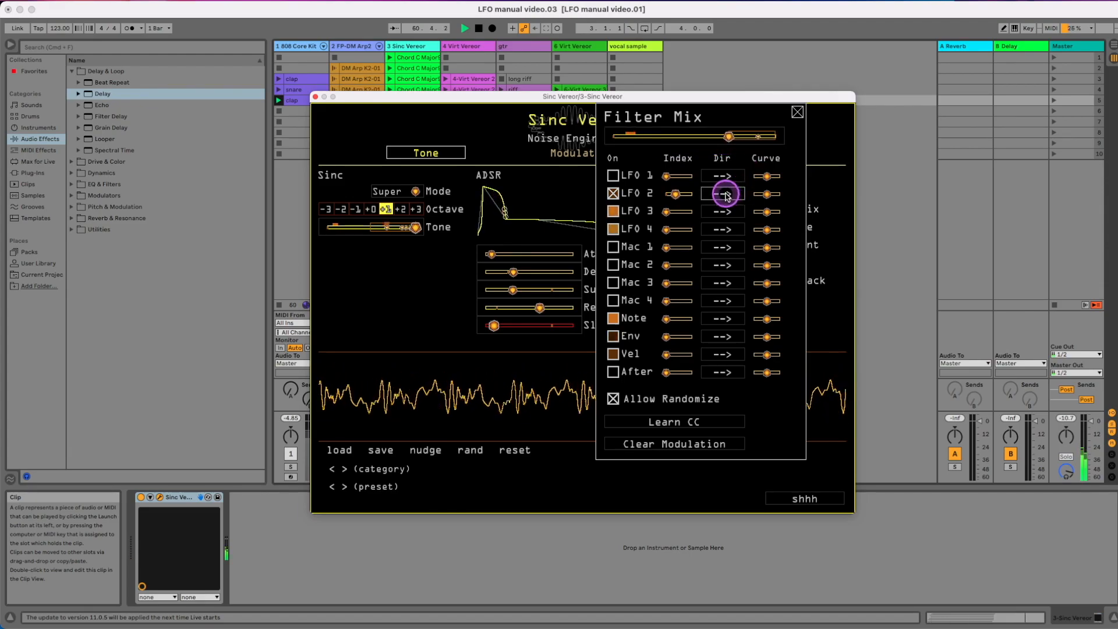
mouse_move(677, 195)
mouse_down()
mouse_move(569, 190)
mouse_move(716, 195)
mouse_up()
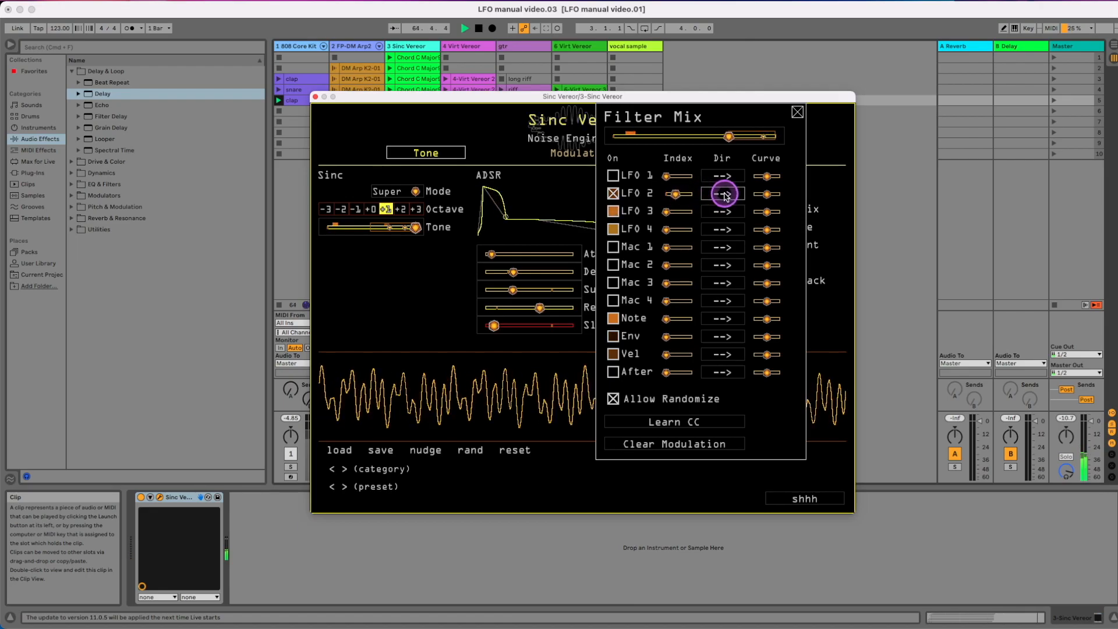
Try the backward and two-way directions for LFO 2 and raise the Filter Mix base value to about 80 percent
click(725, 196)
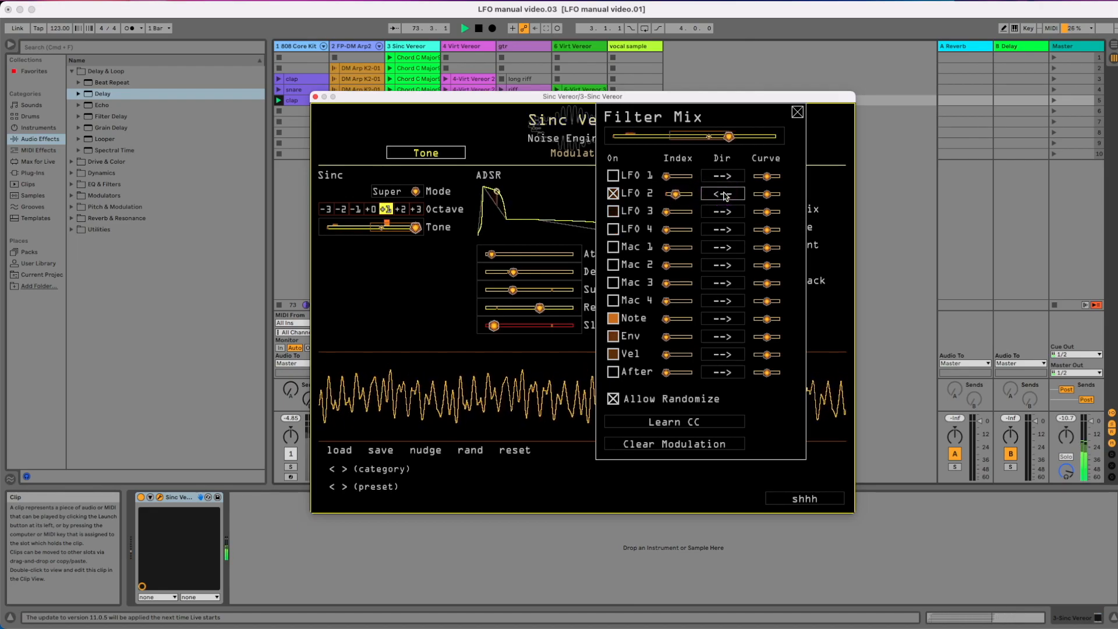
click(724, 195)
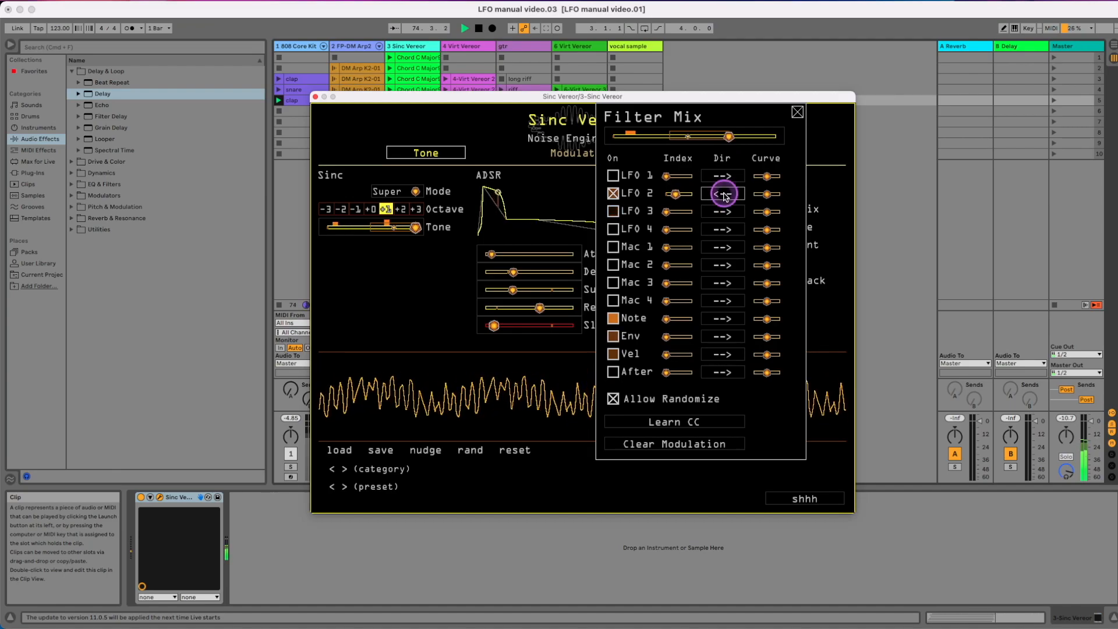
click(723, 196)
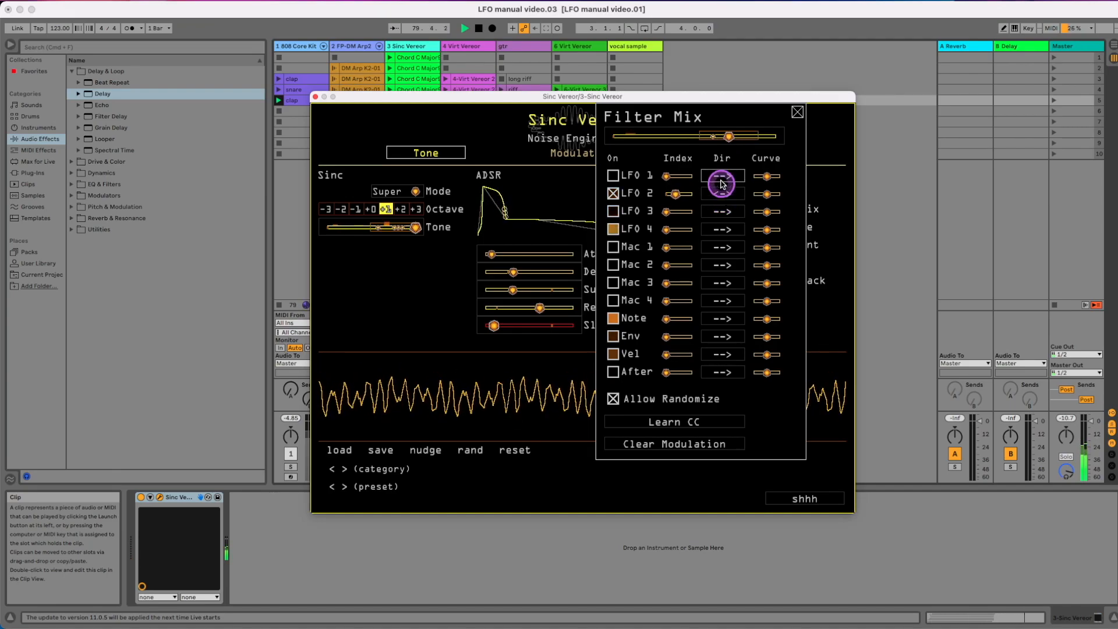
mouse_move(730, 137)
mouse_down()
mouse_move(697, 143)
mouse_move(746, 139)
mouse_up()
click(722, 194)
click(724, 195)
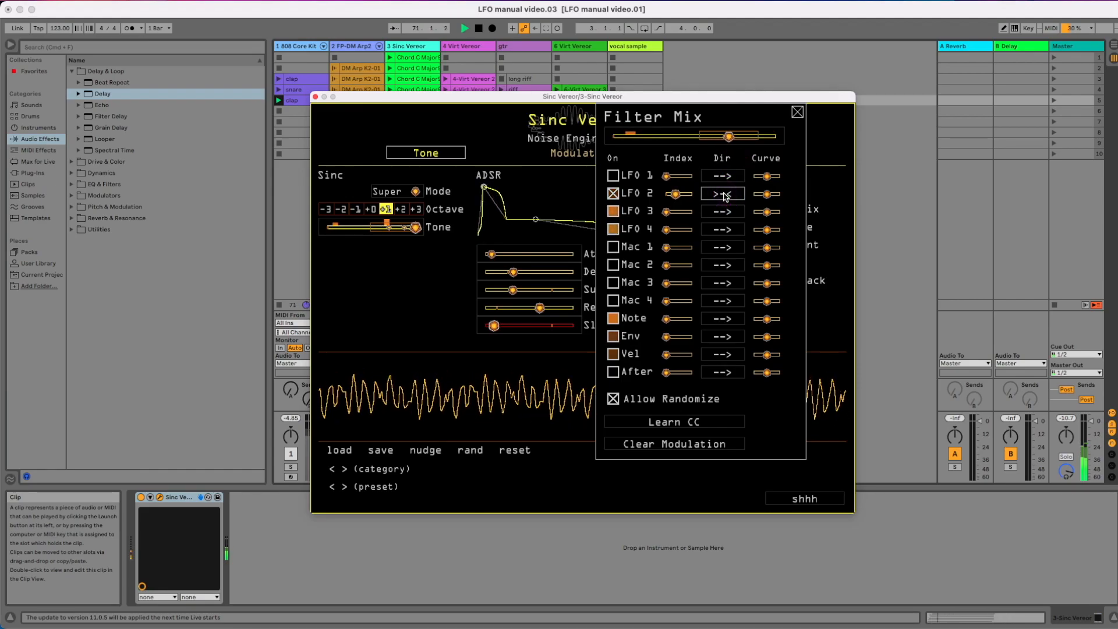
Cycle through LFO 2's direction options on Filter Mix again and set the direction to >-<
click(724, 195)
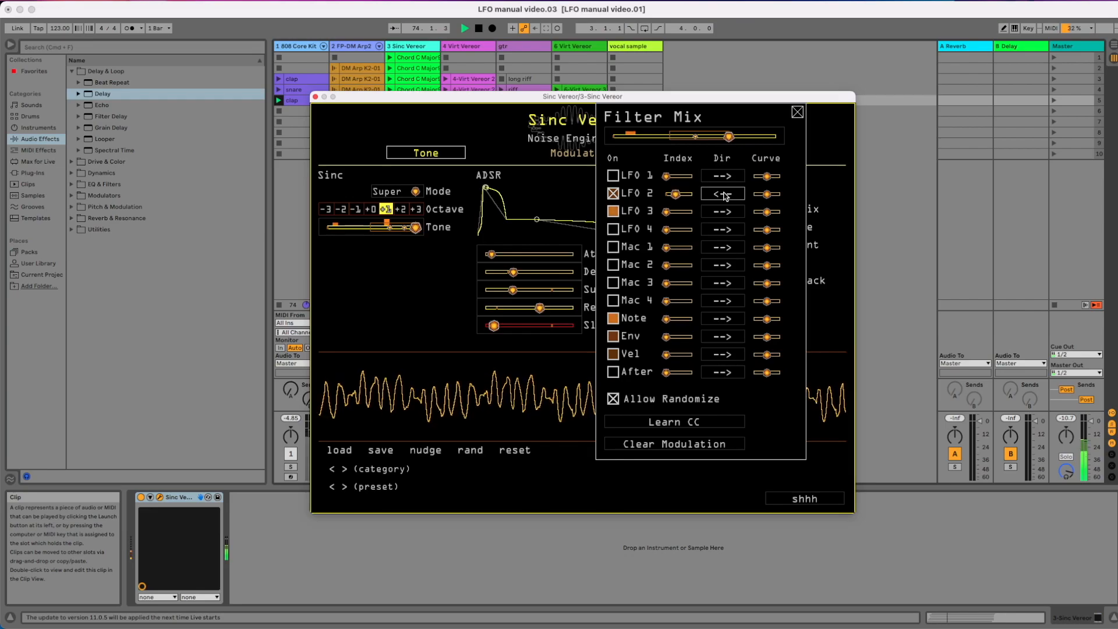
click(724, 195)
click(723, 195)
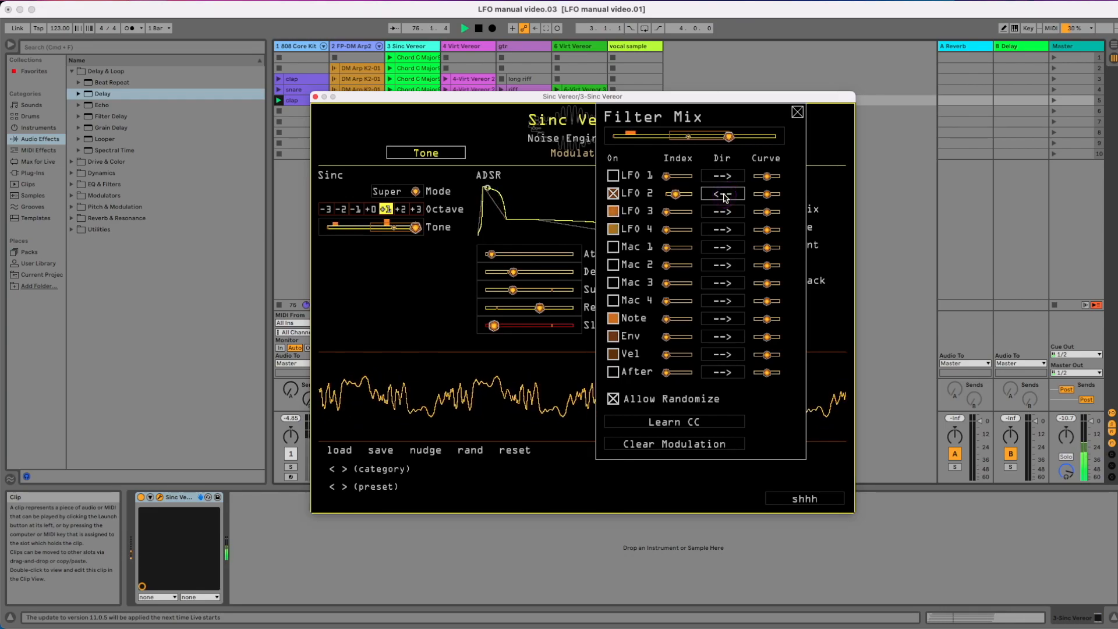
click(724, 195)
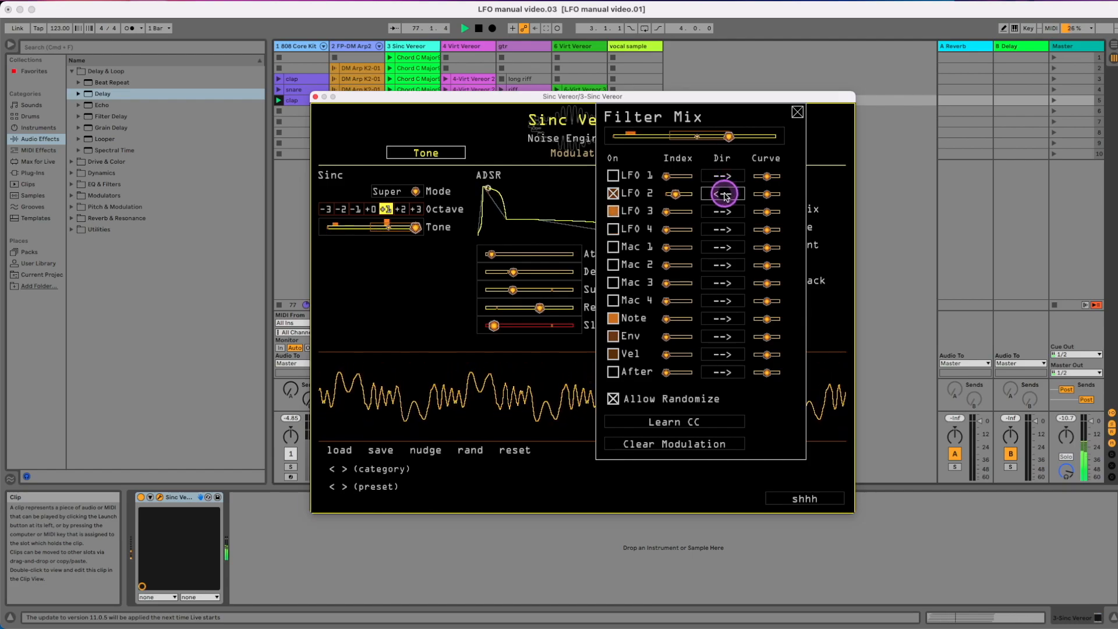
click(725, 195)
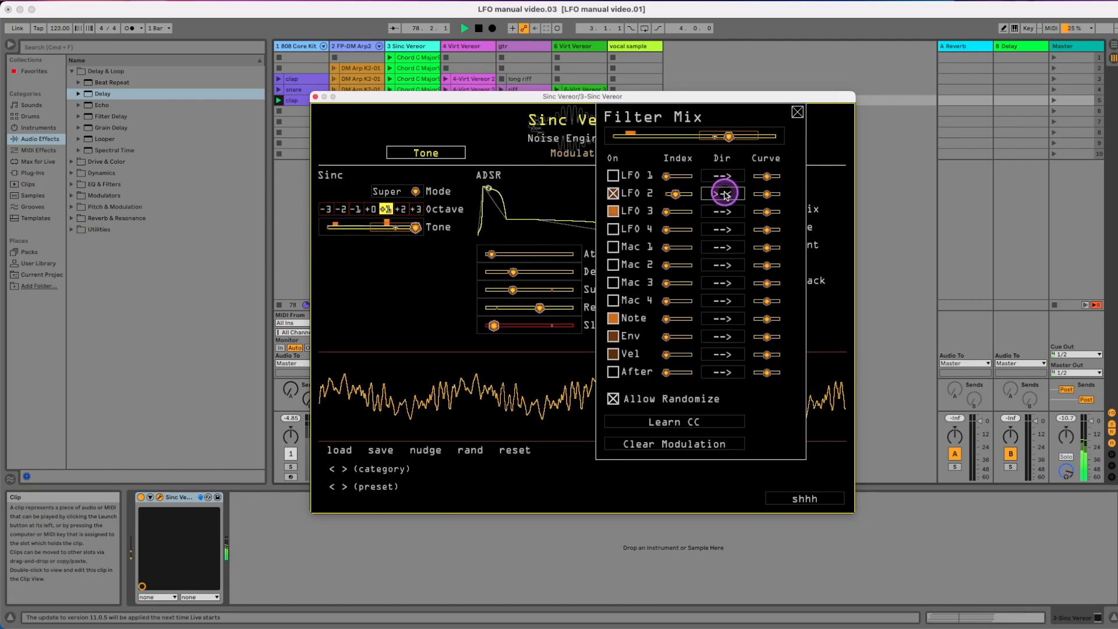
click(725, 195)
click(725, 195)
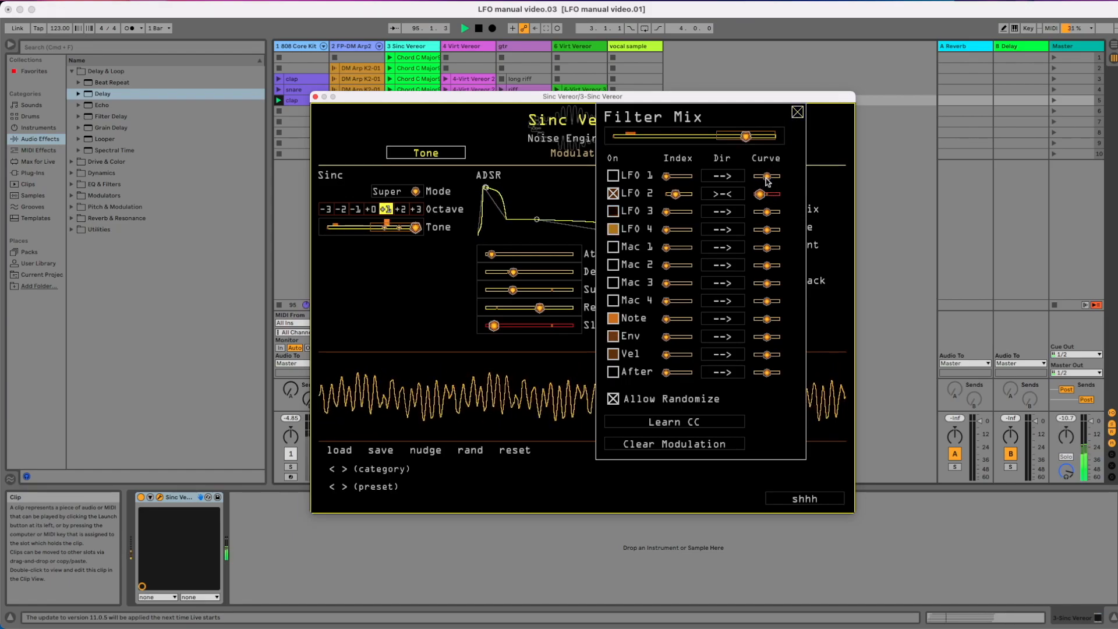
Adjust LFO 2's curve for Filter Mix
click(763, 195)
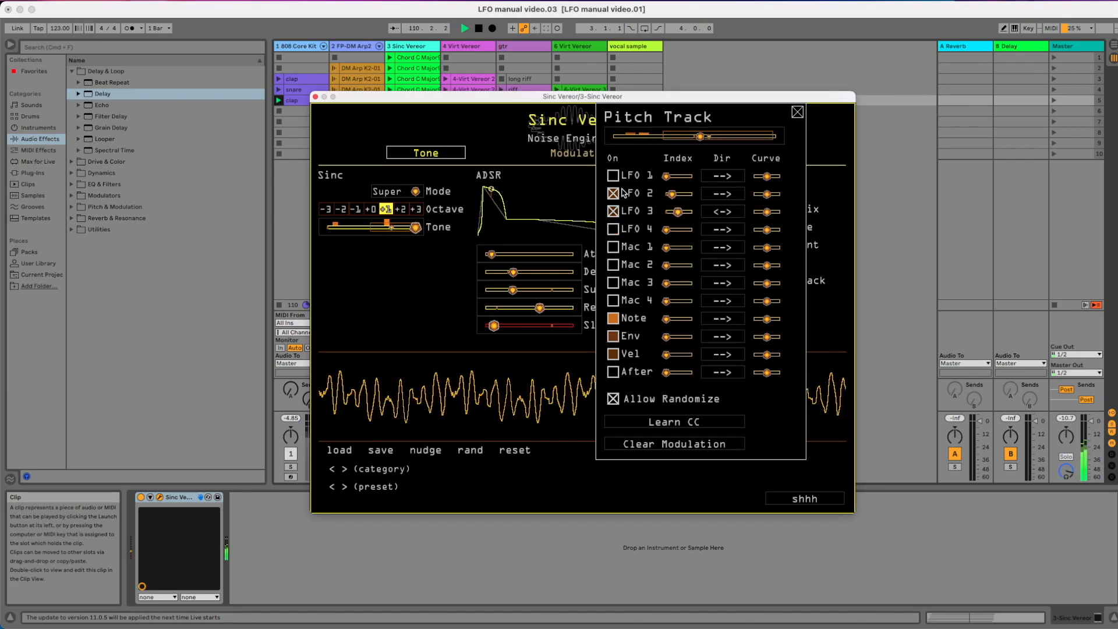
Toggle the LFO sources on Pitch Track, close its settings, and open the Octave control's Pitch modulation settings
click(613, 212)
click(613, 211)
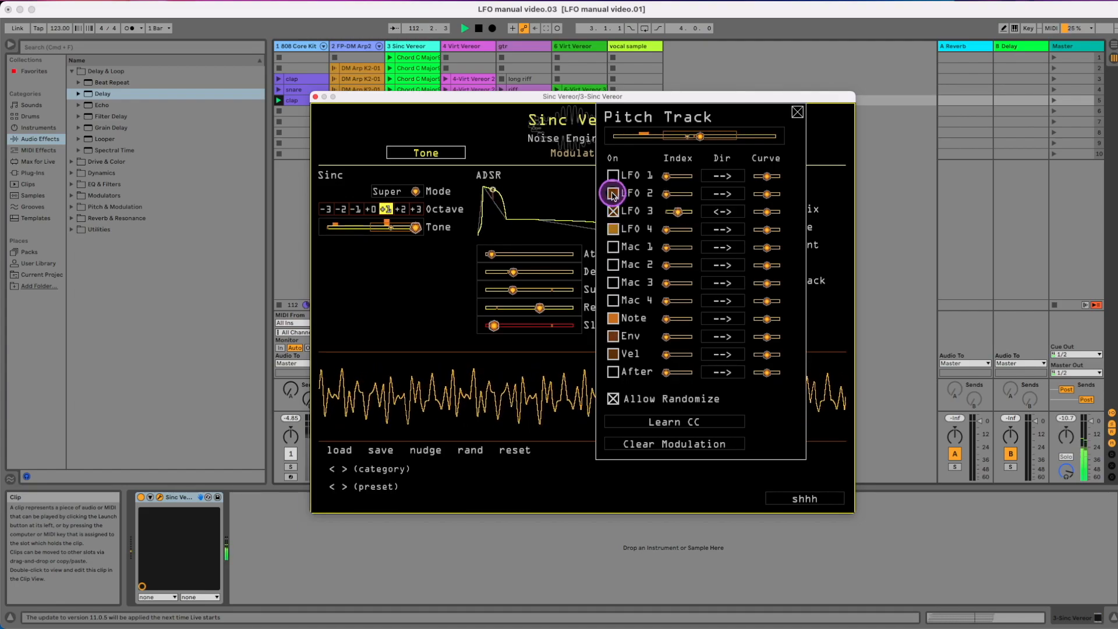
click(797, 112)
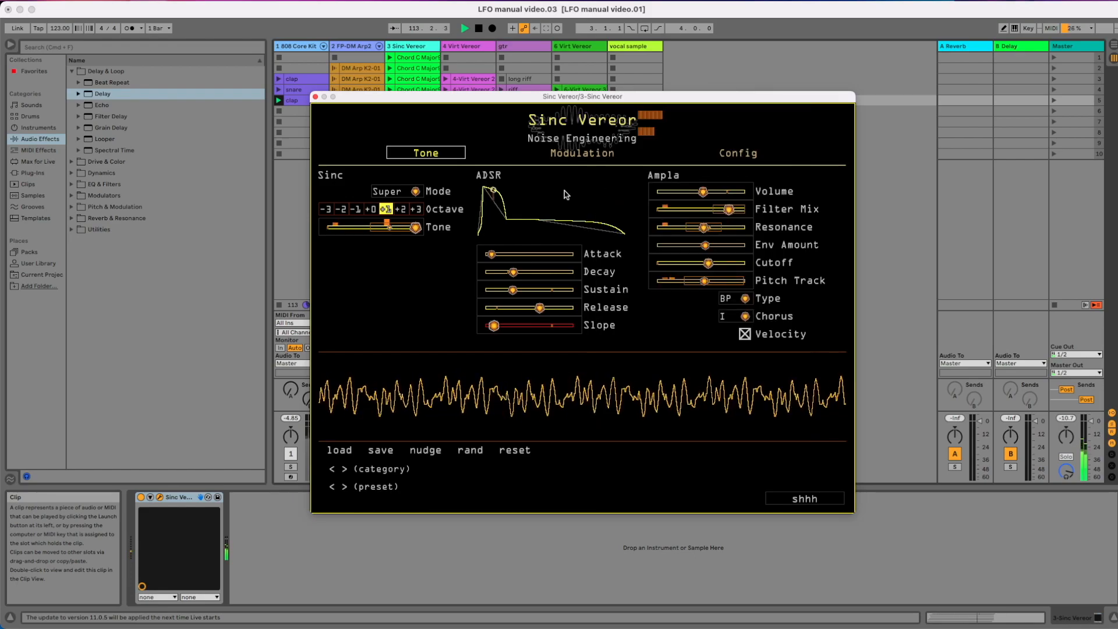
right_click(373, 210)
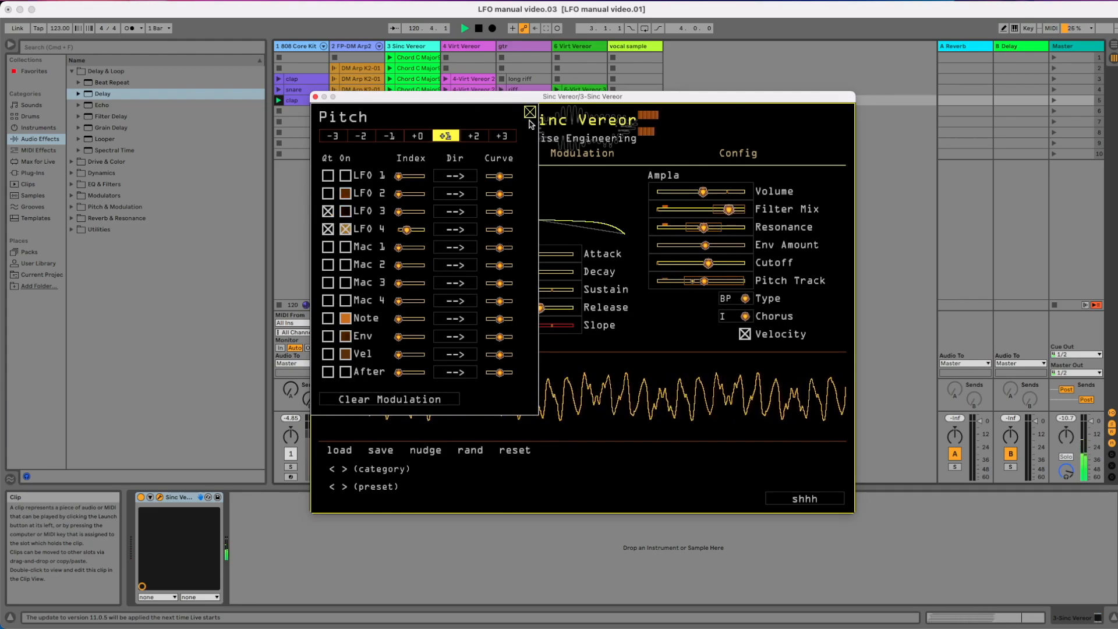
Enable Env as a modulation source for Tone and learn MIDI CC 14 for the parameter
click(328, 337)
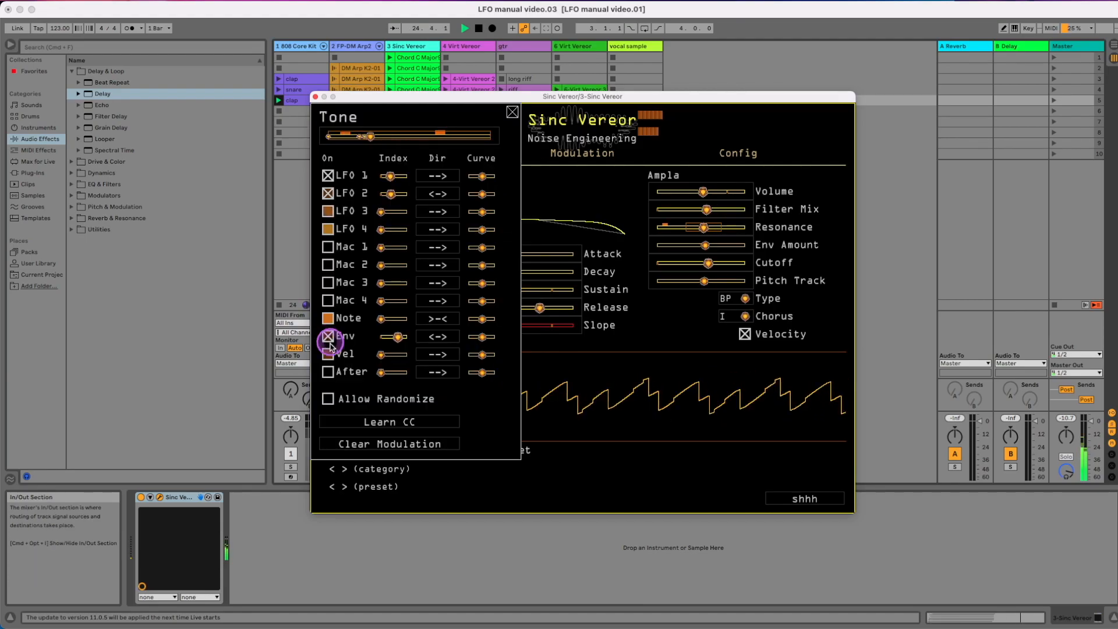
click(381, 422)
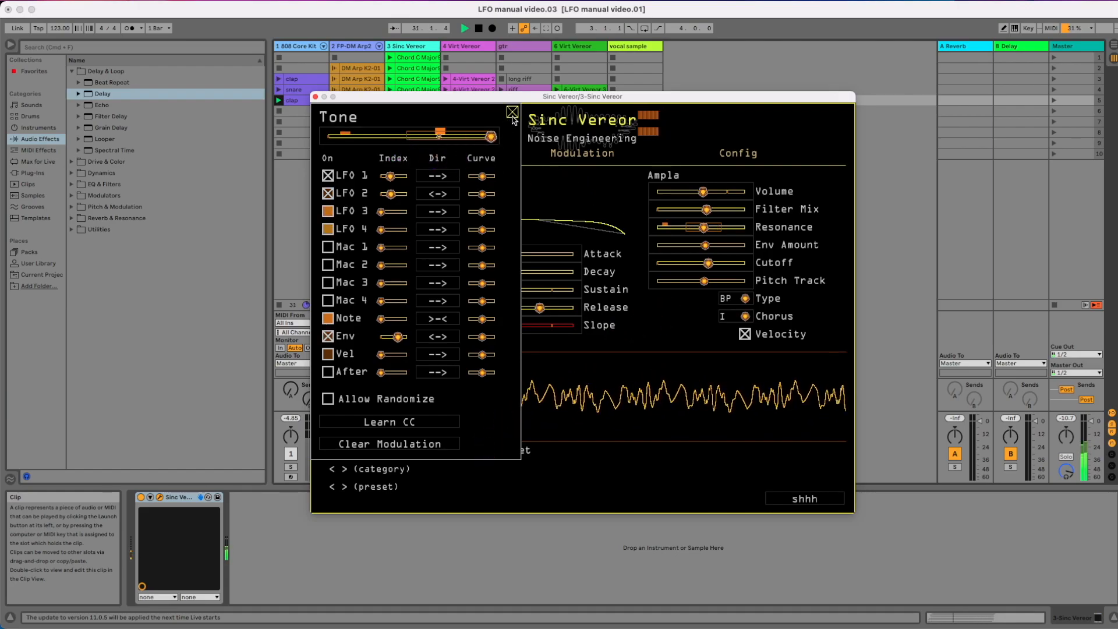
click(377, 406)
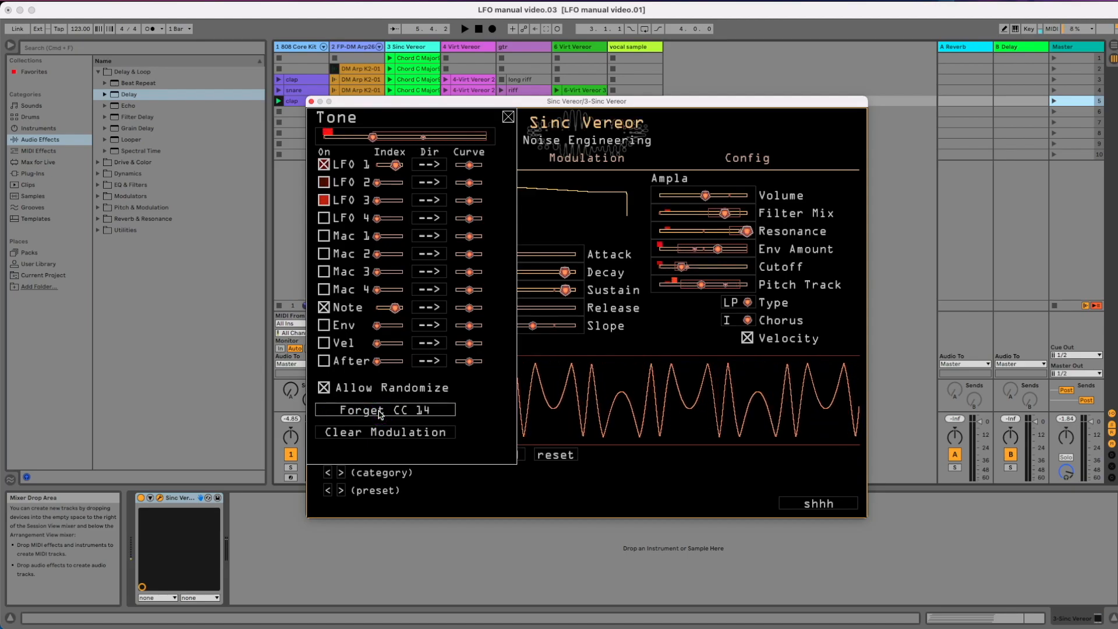
Clear Tone's modulation and route LFO 1 to it with a moderate index, the <-- direction and Allow Randomize enabled
click(418, 445)
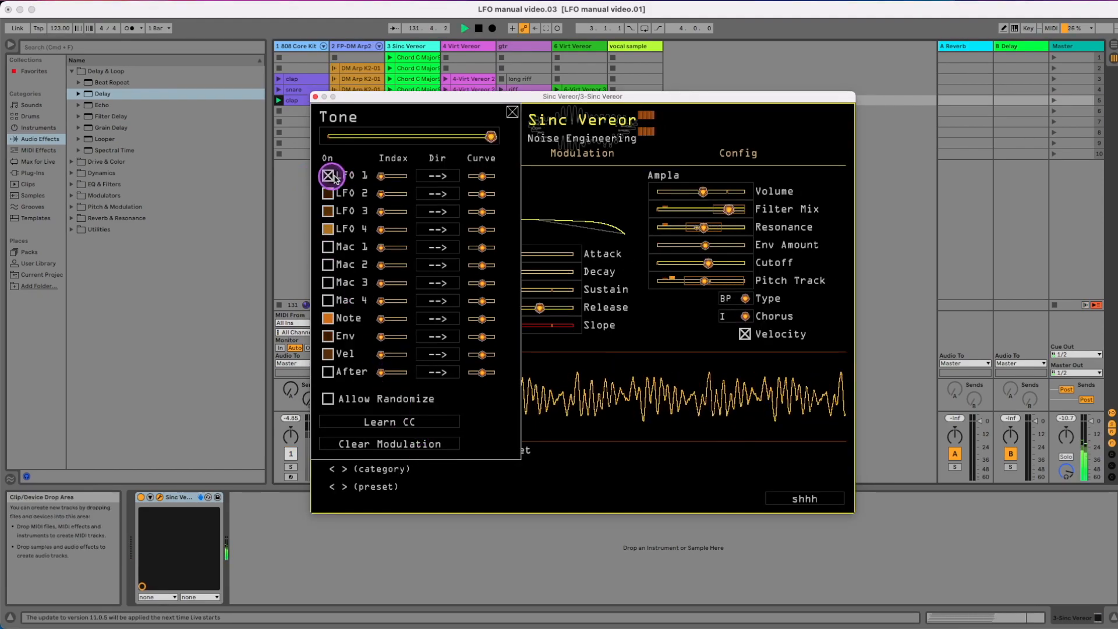
drag(398, 176, 399, 176)
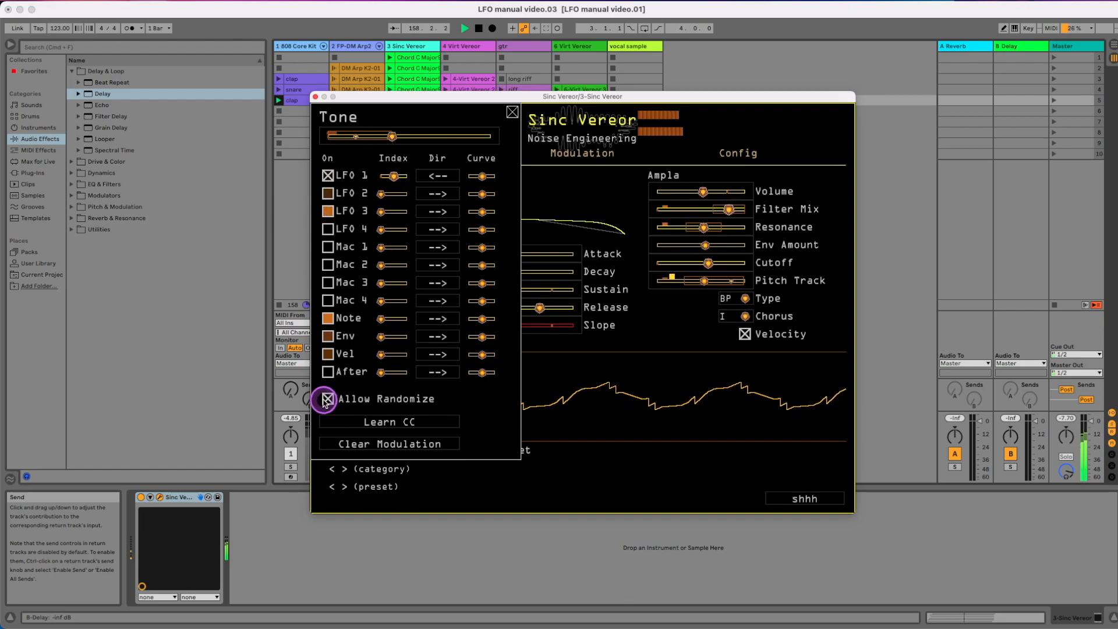
click(511, 113)
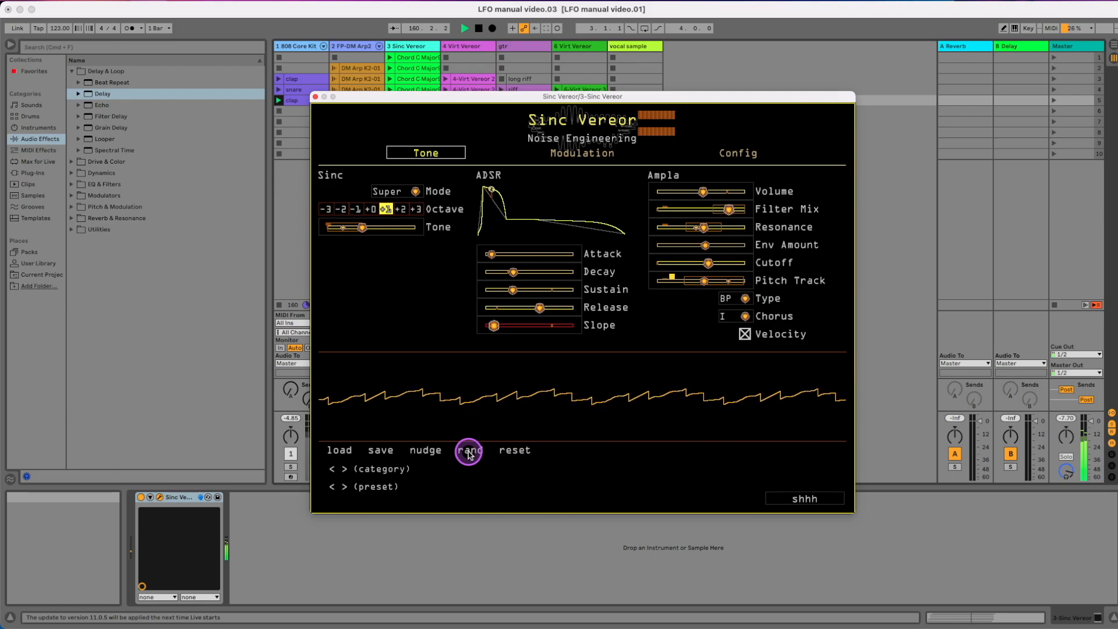
Randomize the patch twice and examine the modulation markers on Resonance, Pitch Track and Tone
click(469, 452)
click(469, 453)
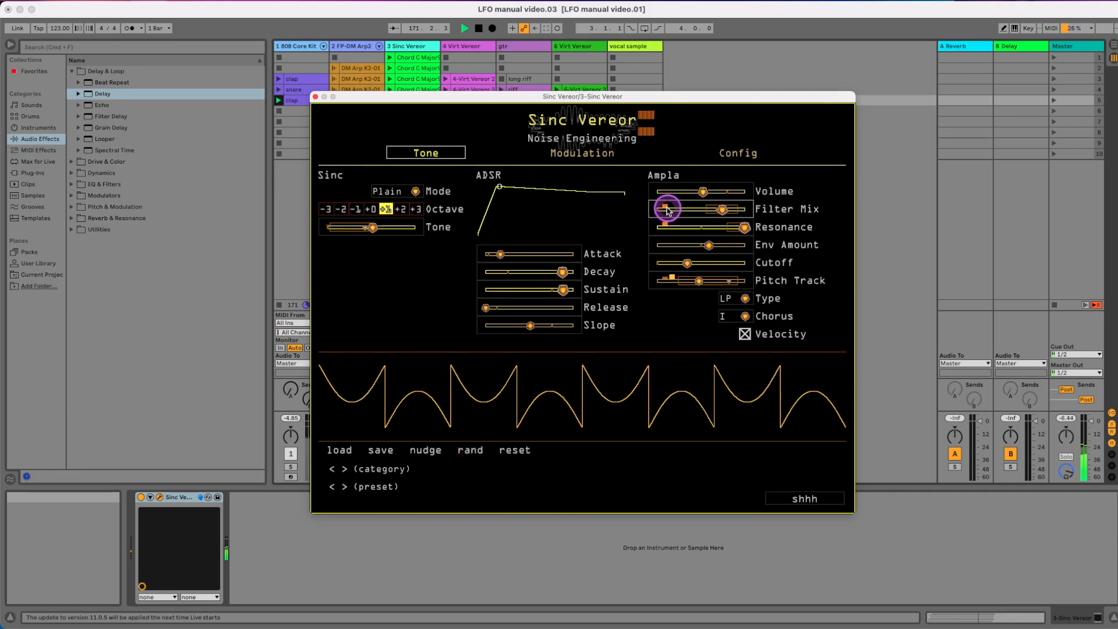
click(664, 225)
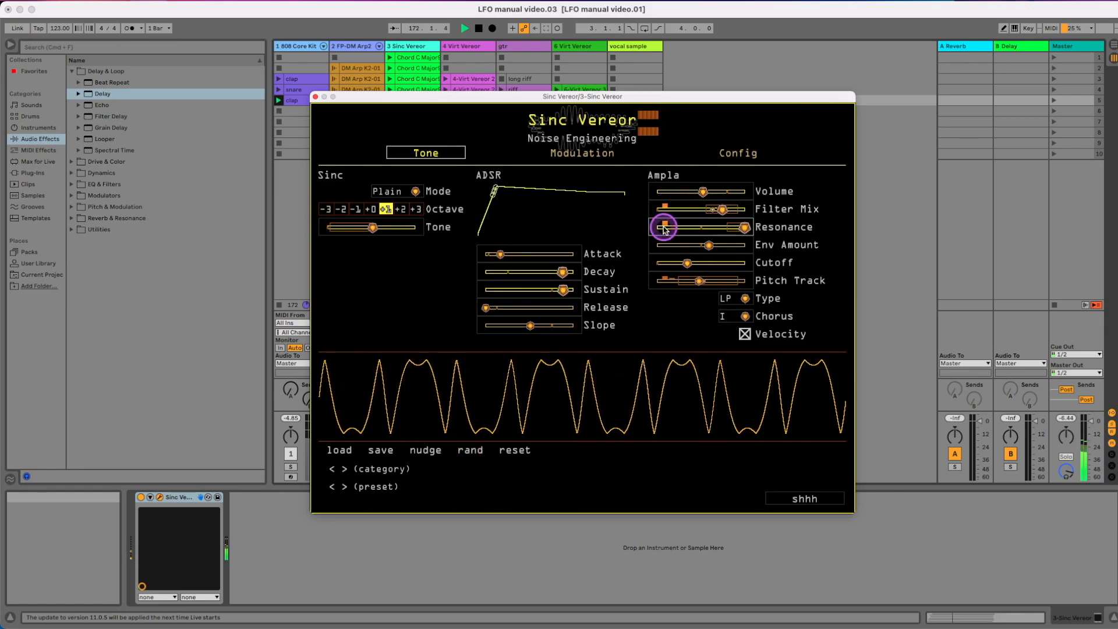
click(668, 280)
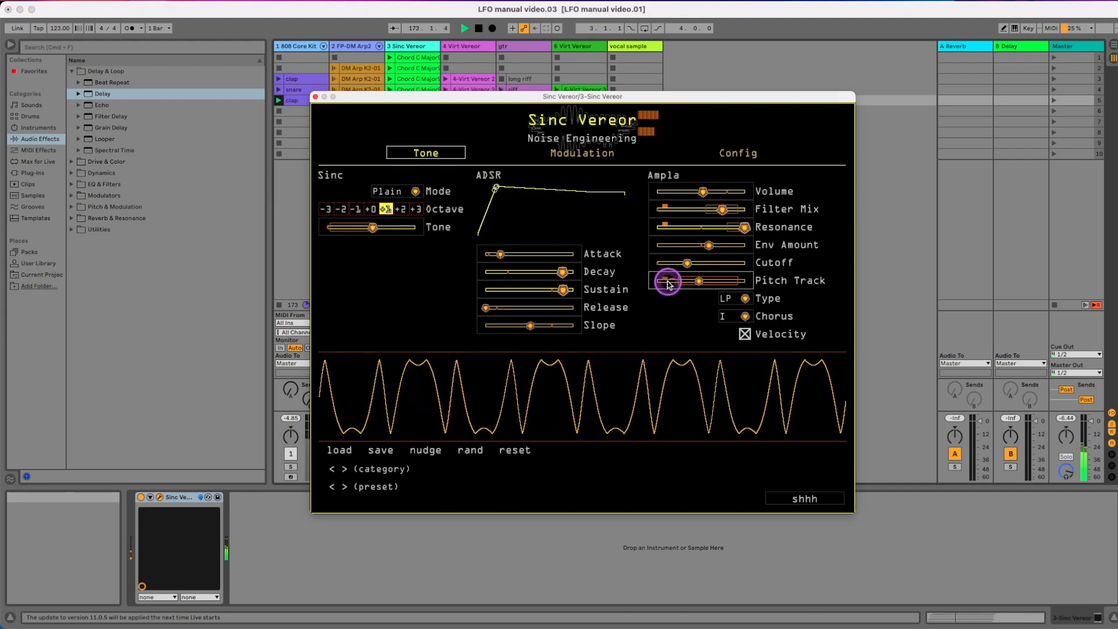
click(330, 227)
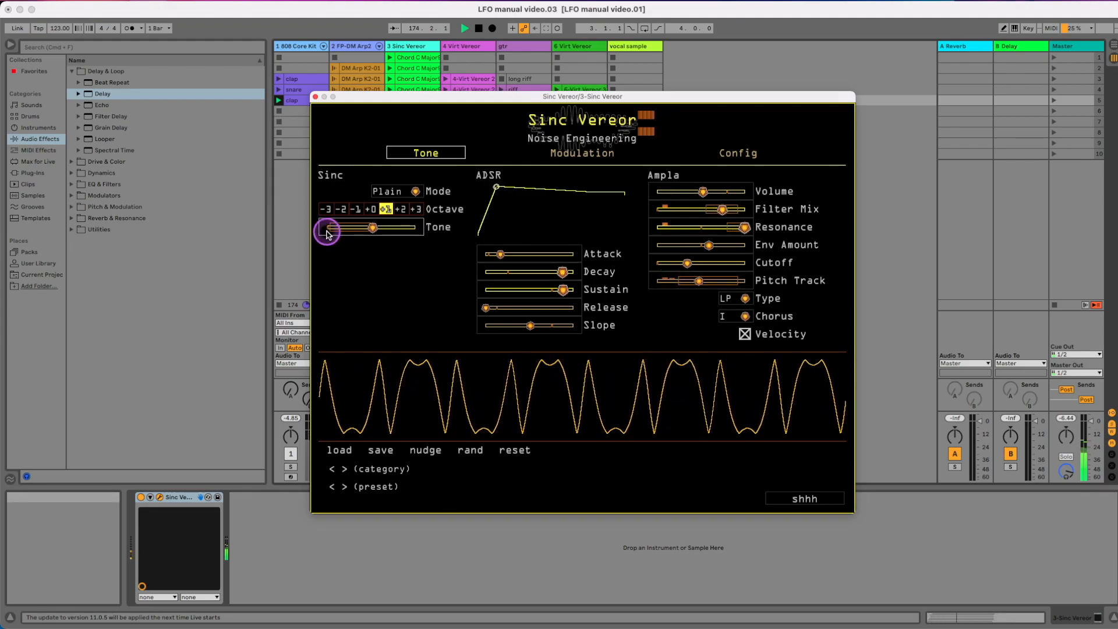
View LFO 1's routes in the Ruina plug-in and return to the LFO's own settings
click(580, 308)
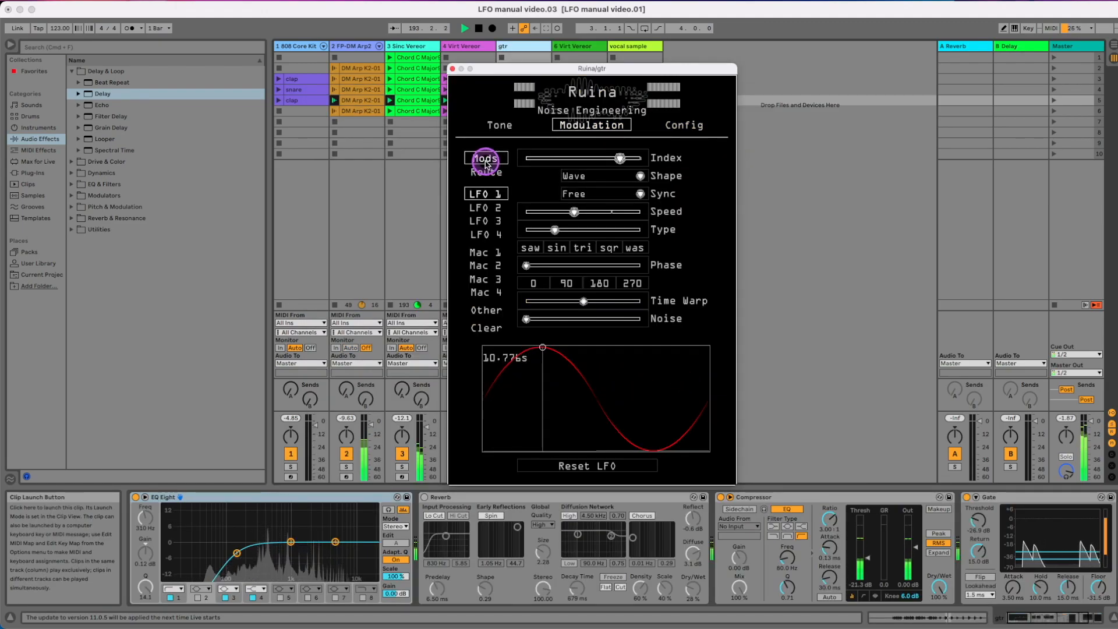
click(485, 173)
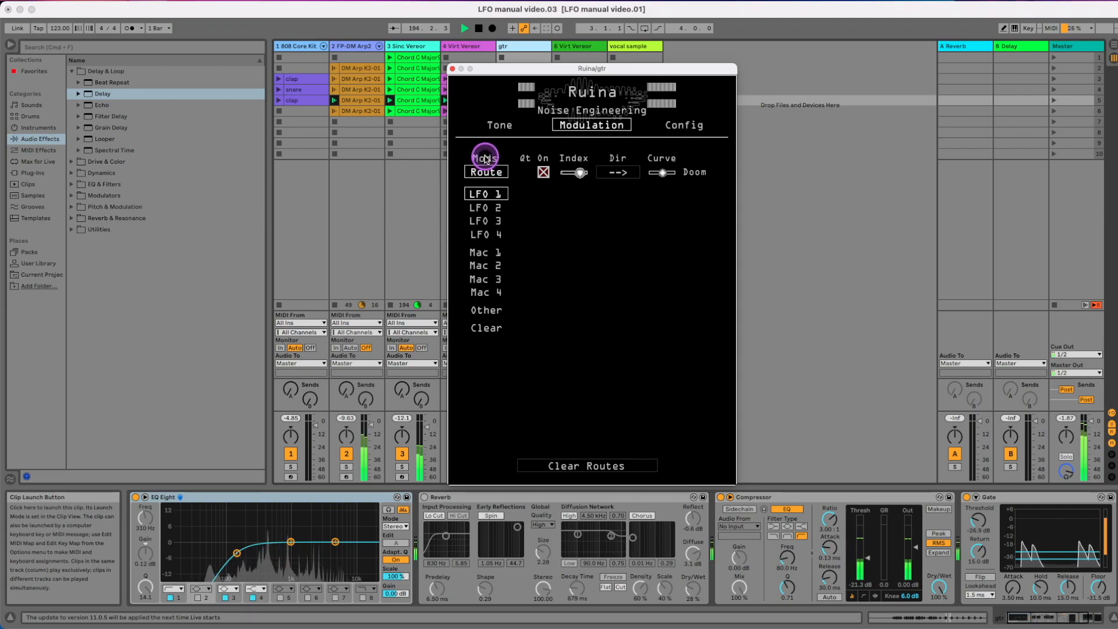
click(485, 159)
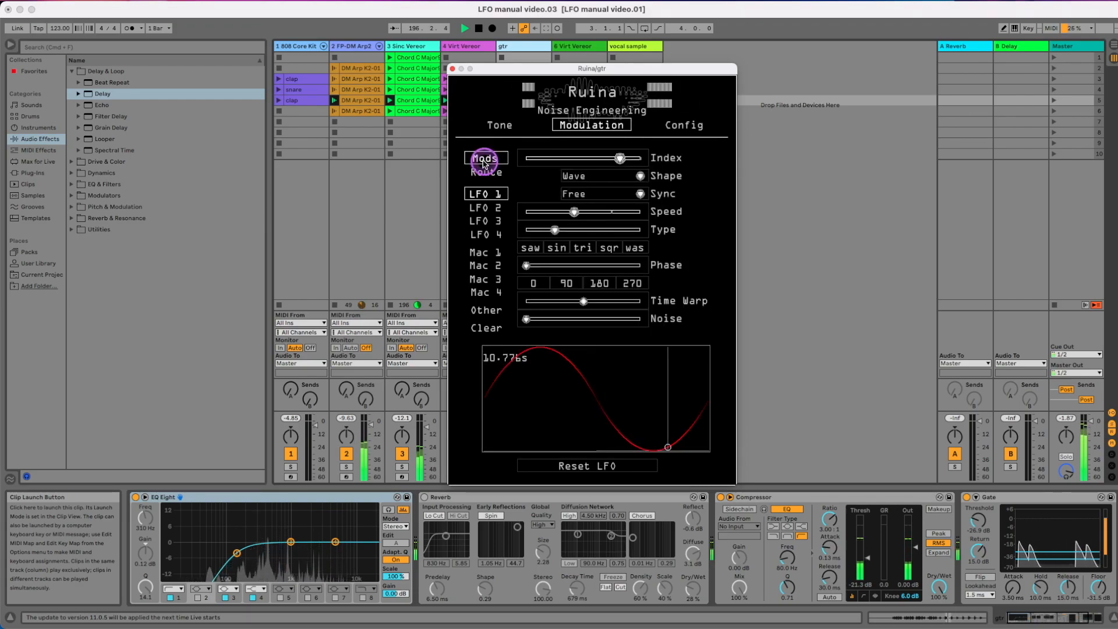
Return to the Sinc Vereor track and show the modulation settings of LFO 1
click(401, 51)
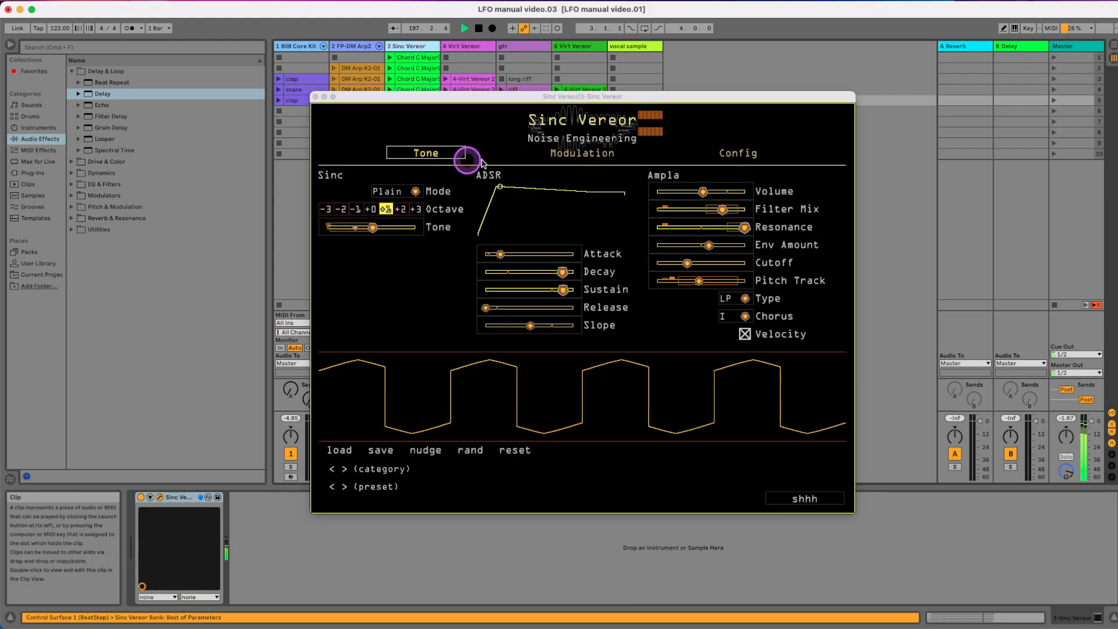
click(570, 154)
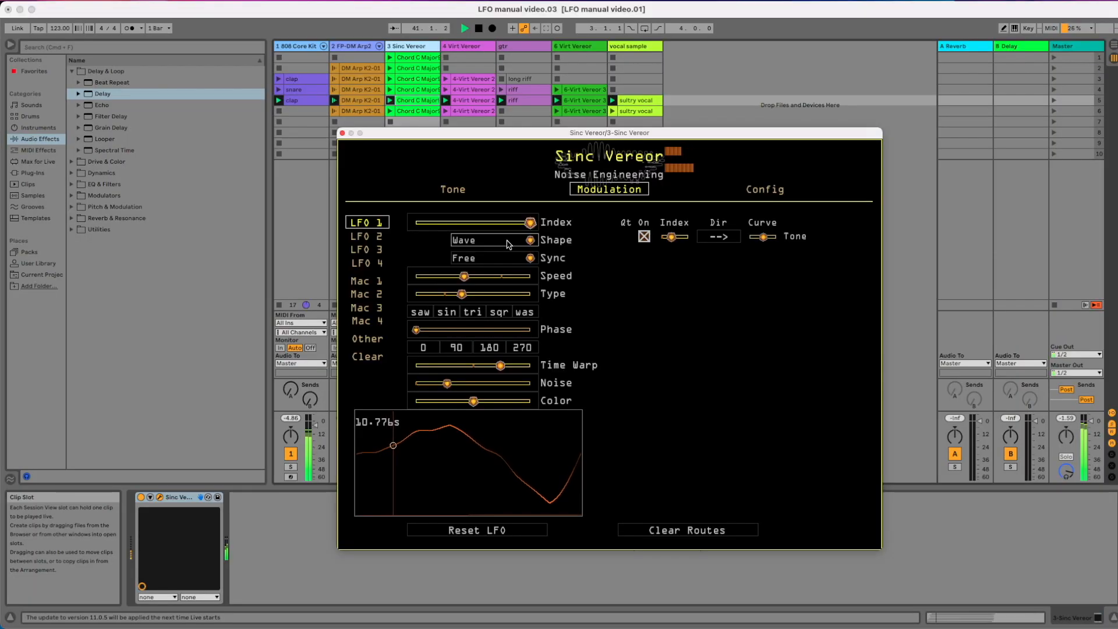
drag(508, 243, 583, 245)
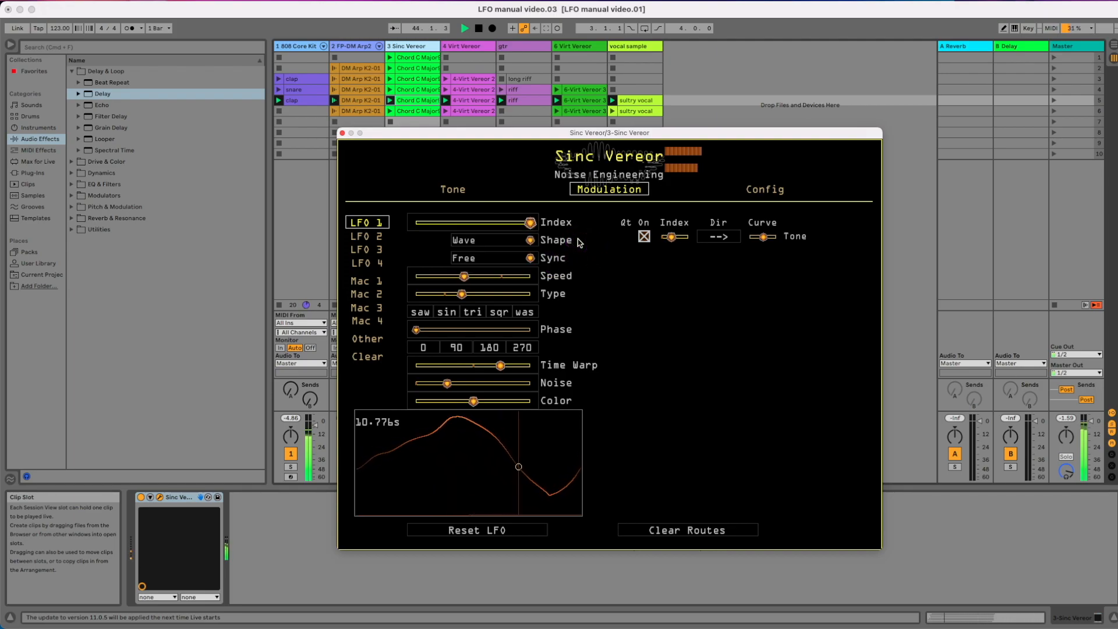
Try the saw and sin wave types on LFO 1 and set the type to tri
click(420, 313)
click(447, 313)
click(473, 313)
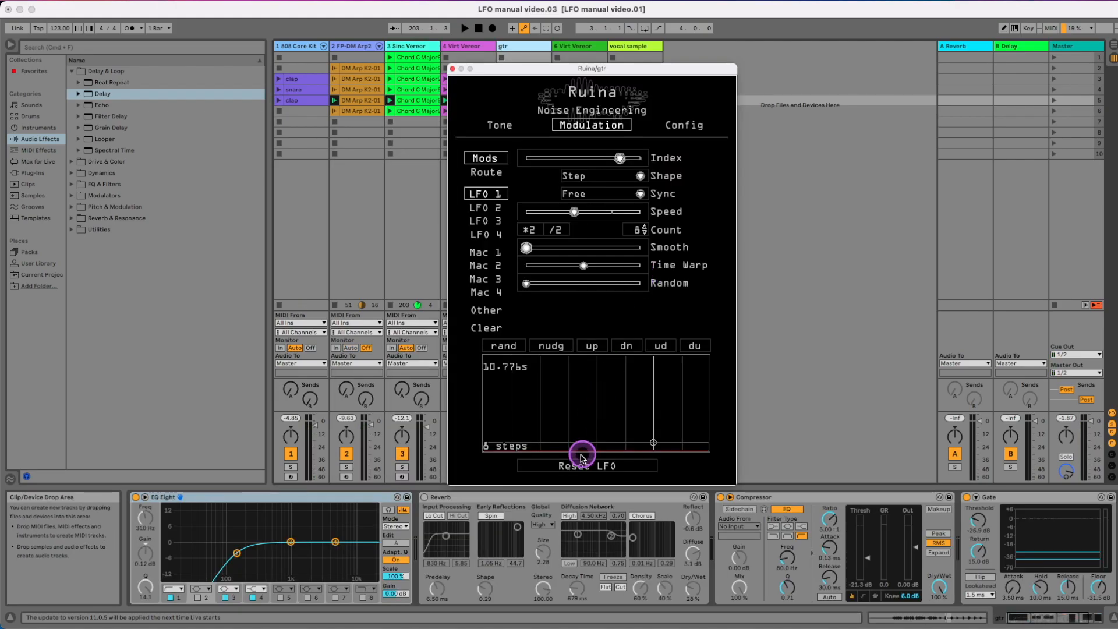
Reset LFO 1 in Ruina and start the song's playback
click(580, 464)
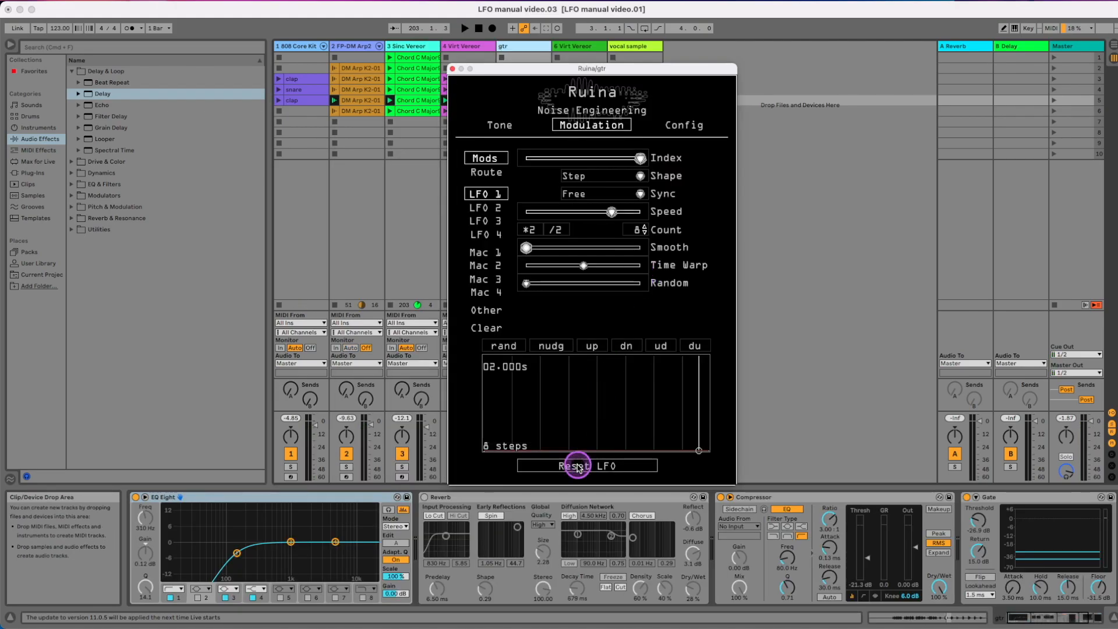
key(space)
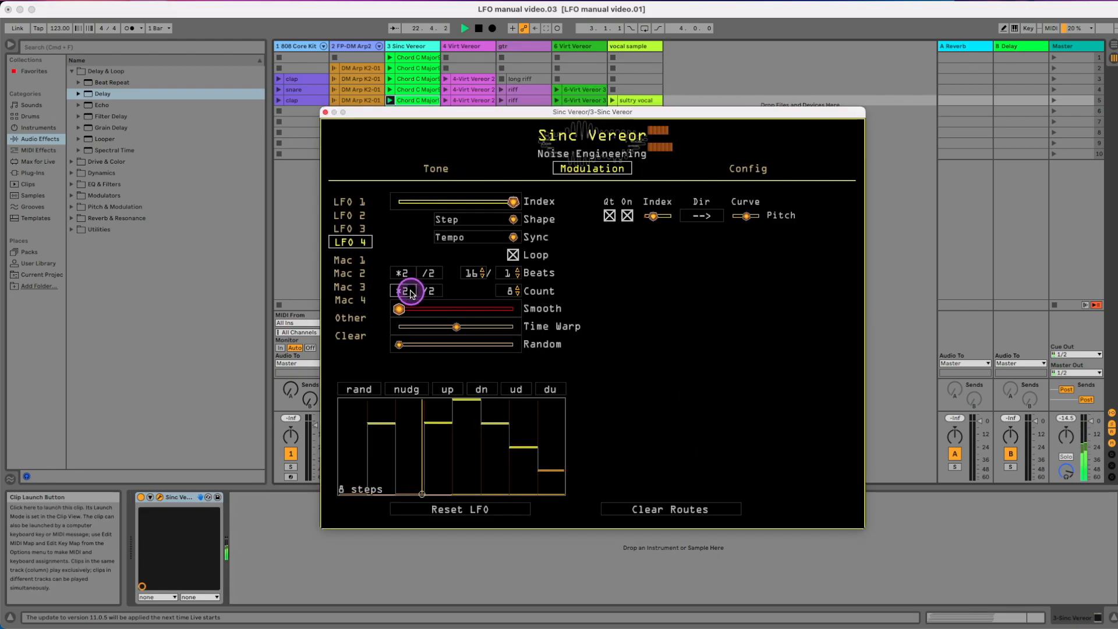
Double the step count of Sinc Vereor's LFO 4 to 32 and adjust its tempo-synced beats
click(406, 291)
click(410, 291)
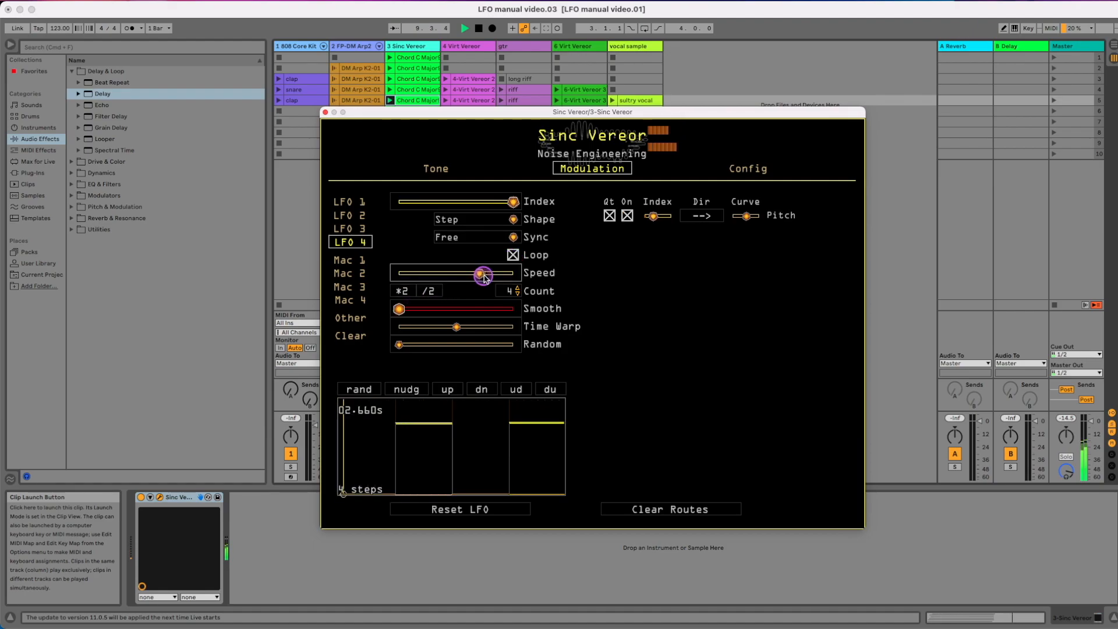
mouse_move(474, 269)
mouse_down()
mouse_move(517, 279)
mouse_move(487, 279)
mouse_up()
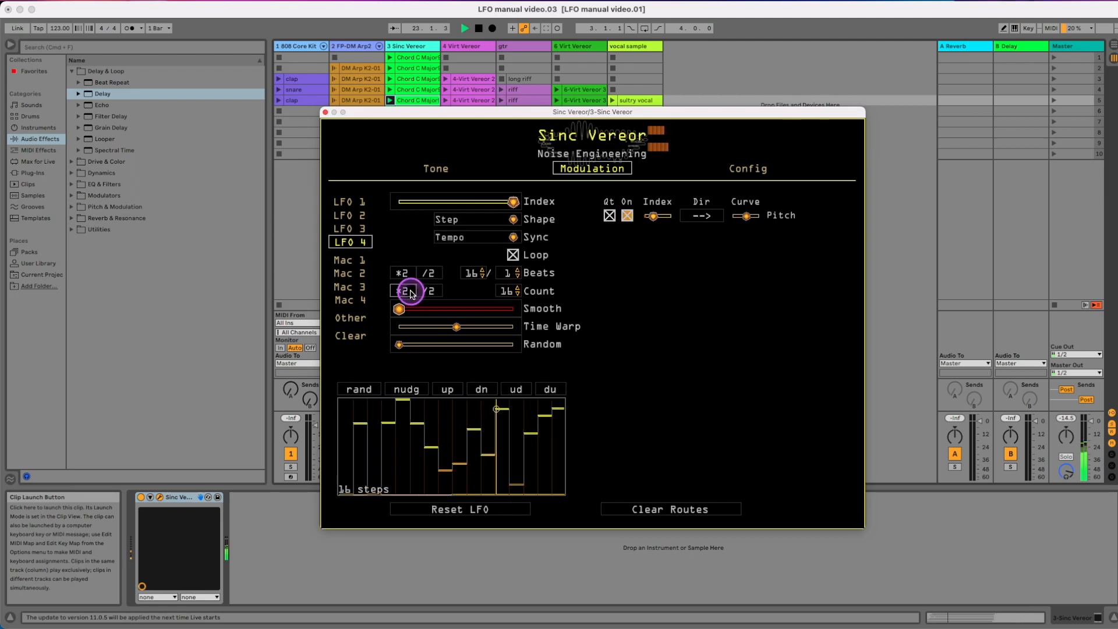
click(410, 291)
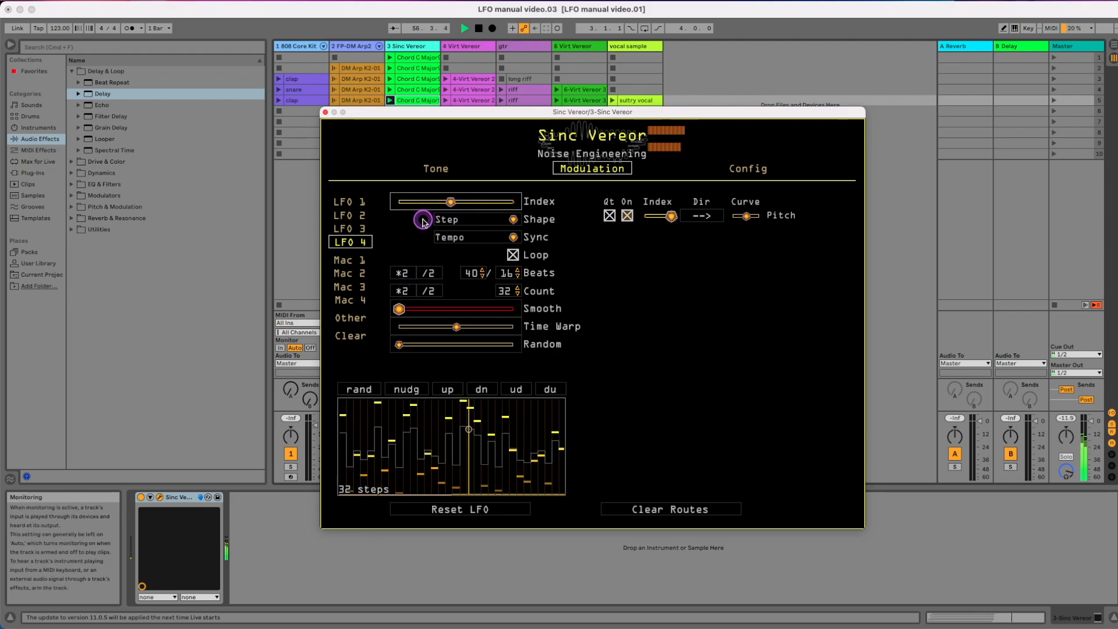
Try the Wave shape on LFO 4 and choose another option from its shape choices
click(455, 224)
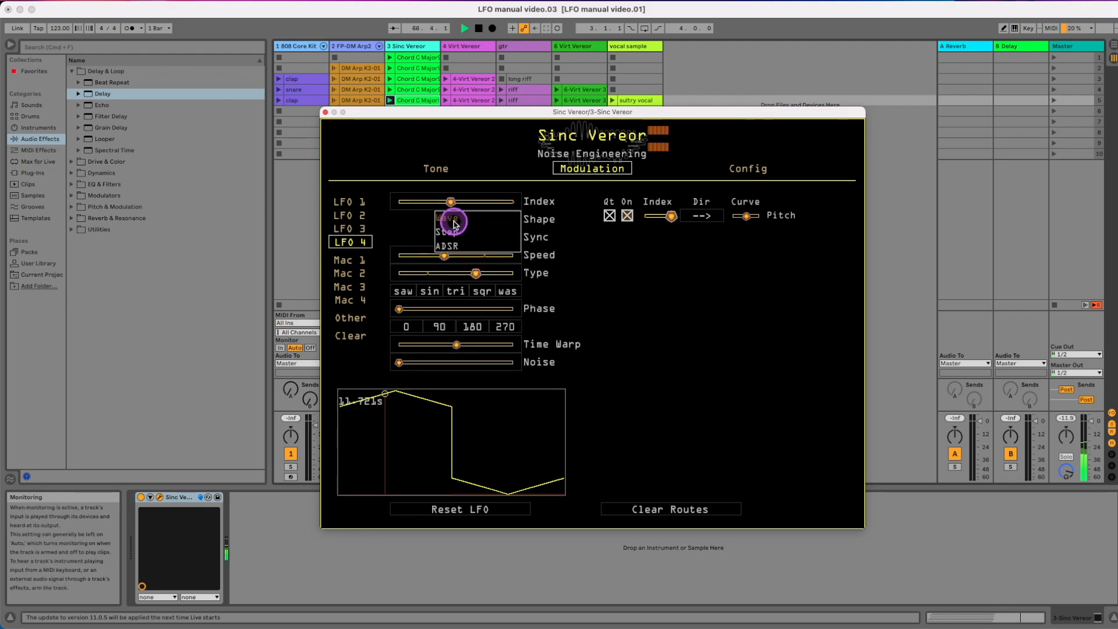
click(455, 224)
click(455, 238)
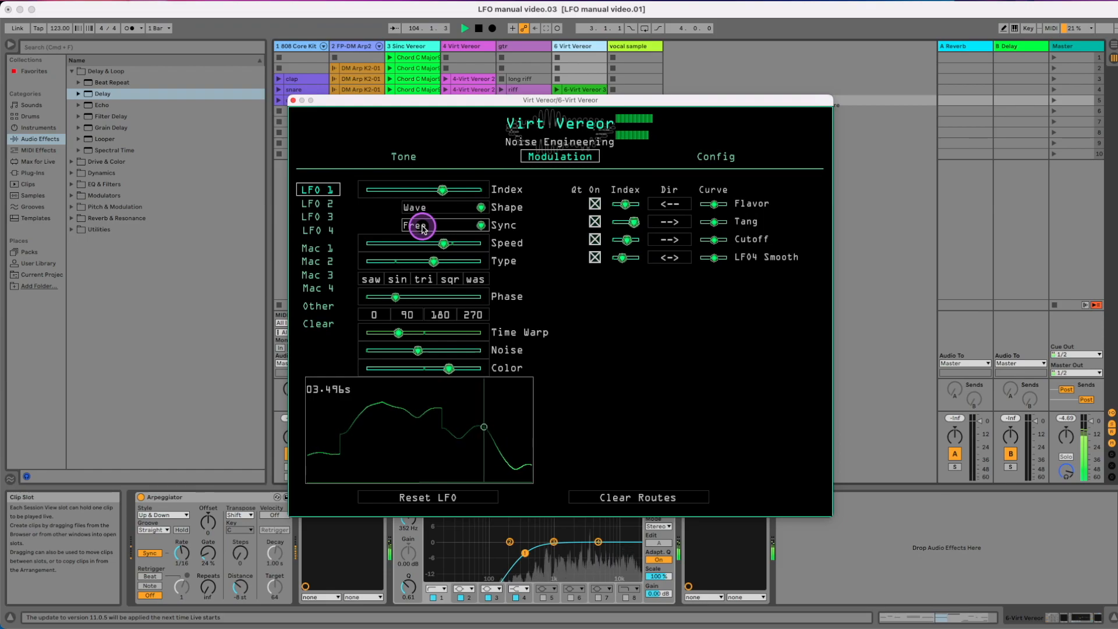
Set the sync of LFO 1 on the 6 Virt Vereor track to Transport and slightly lower its wave type
click(423, 227)
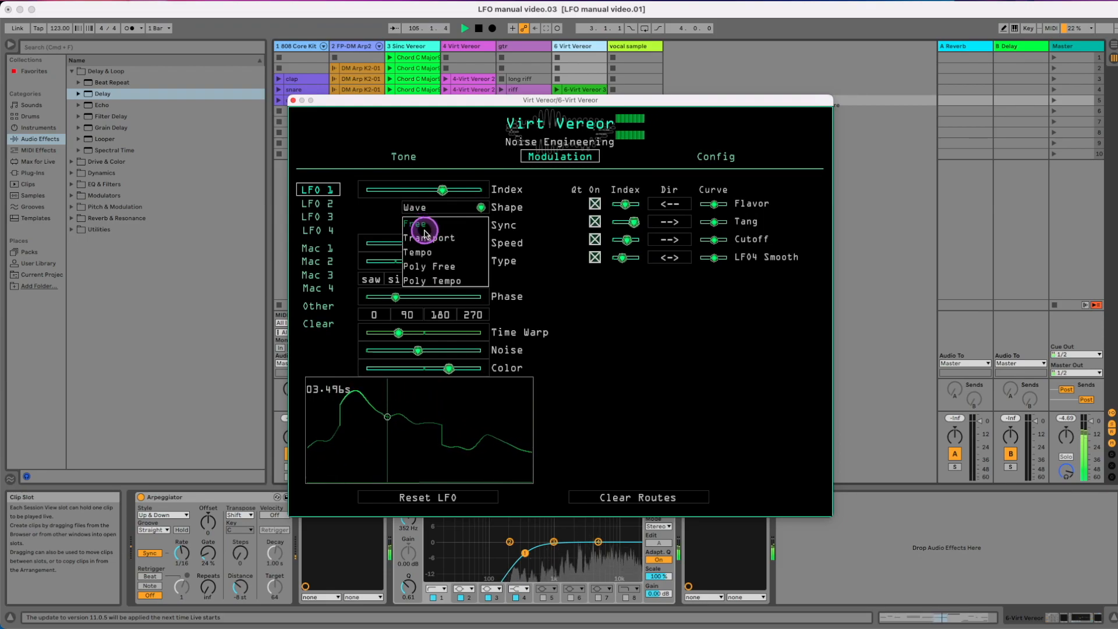
click(429, 239)
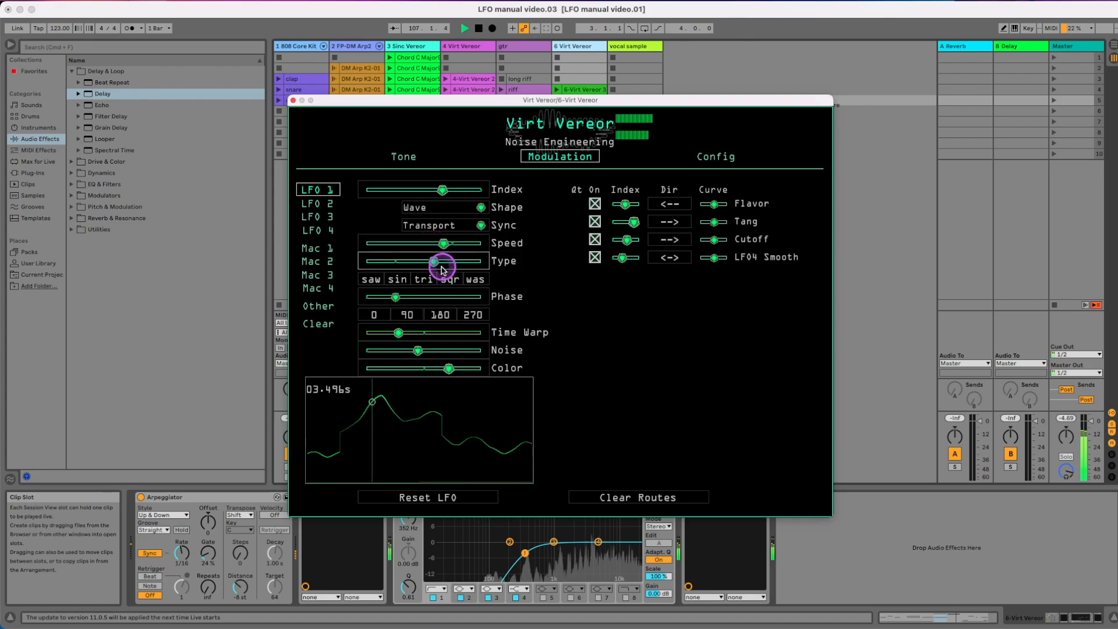
scroll(427, 295, down, 5)
scroll(411, 261, down, 4)
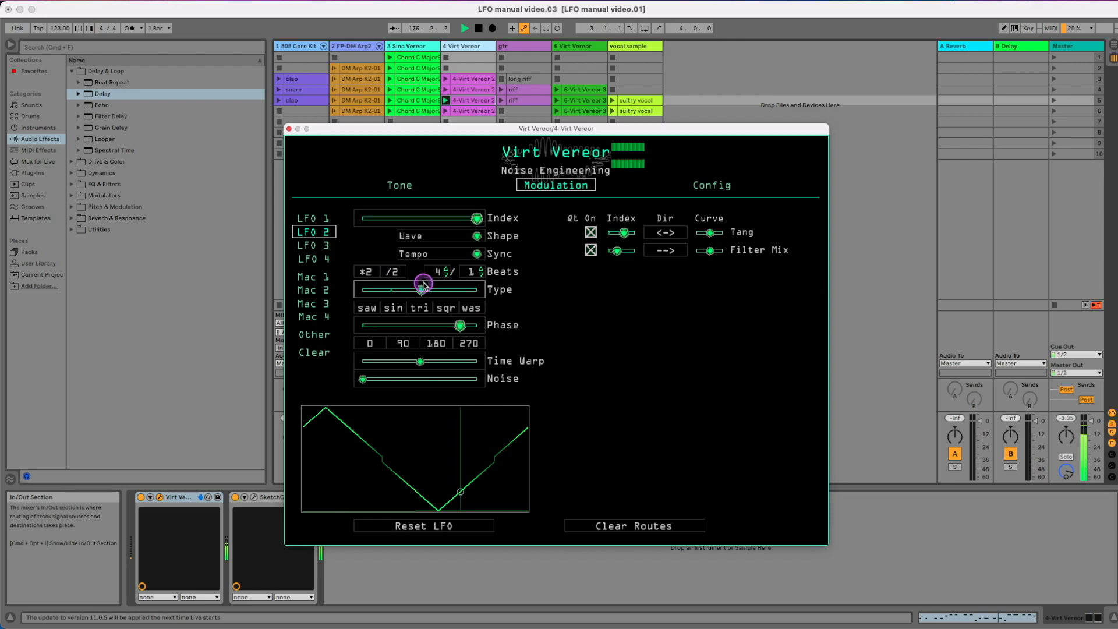
Set LFO 2 on the 4 Virt Vereor track to Tempo sync with beats at 4/2
click(420, 290)
click(389, 272)
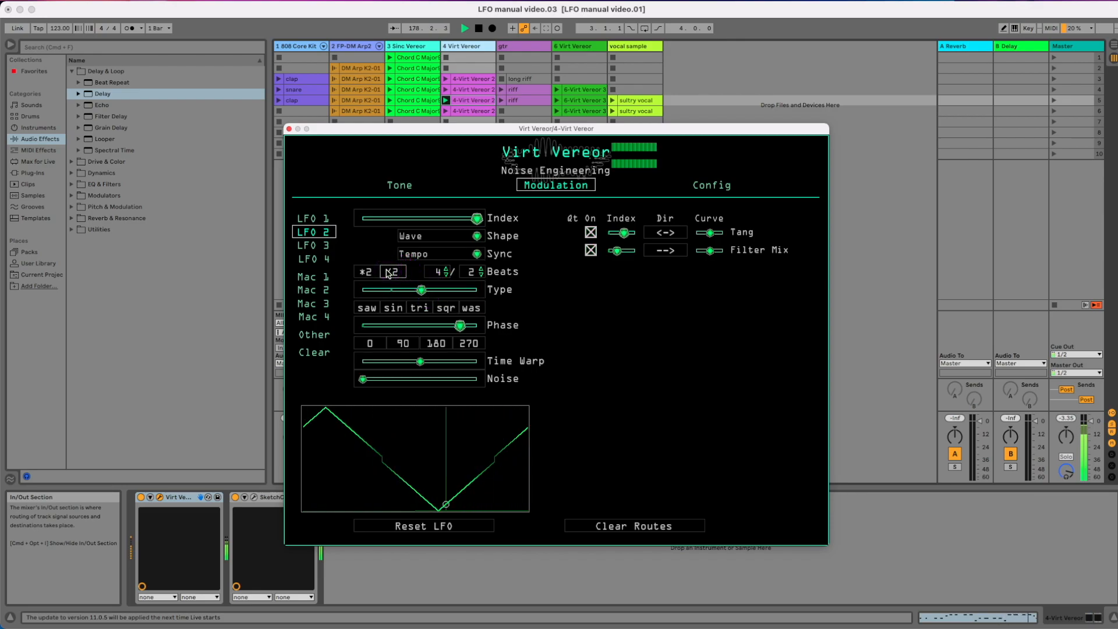
Set LFO 2's sync to Poly Free, raise its speed to a 0.535 s cycle, and use a sine wave
click(469, 290)
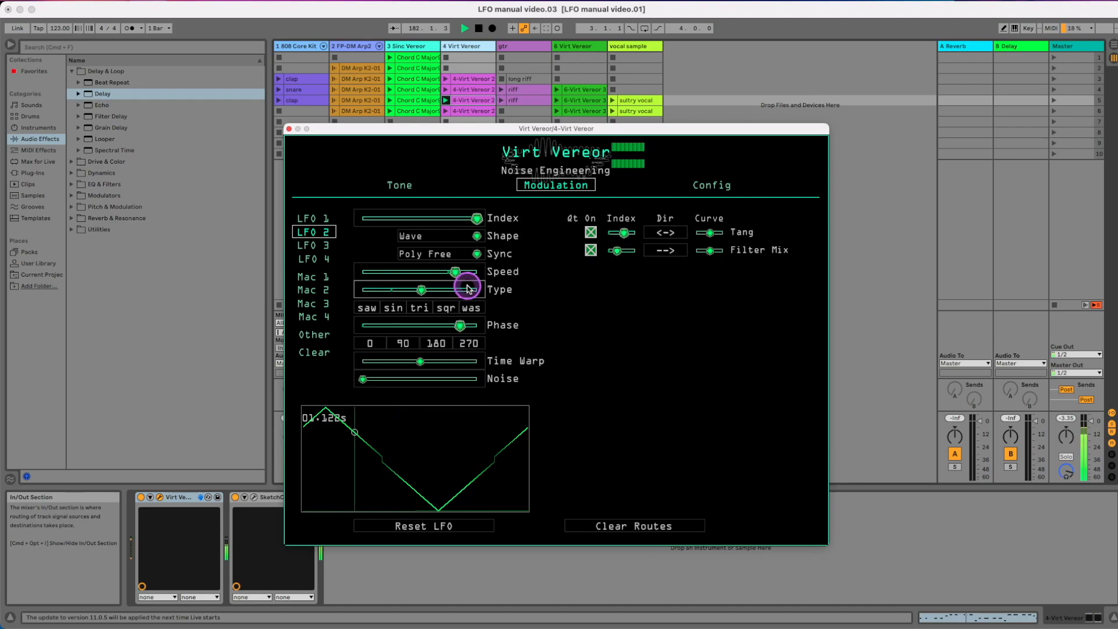
click(468, 289)
mouse_move(467, 289)
mouse_down()
mouse_move(455, 288)
mouse_move(477, 272)
mouse_move(462, 271)
mouse_up()
click(420, 362)
drag(420, 361, 429, 242)
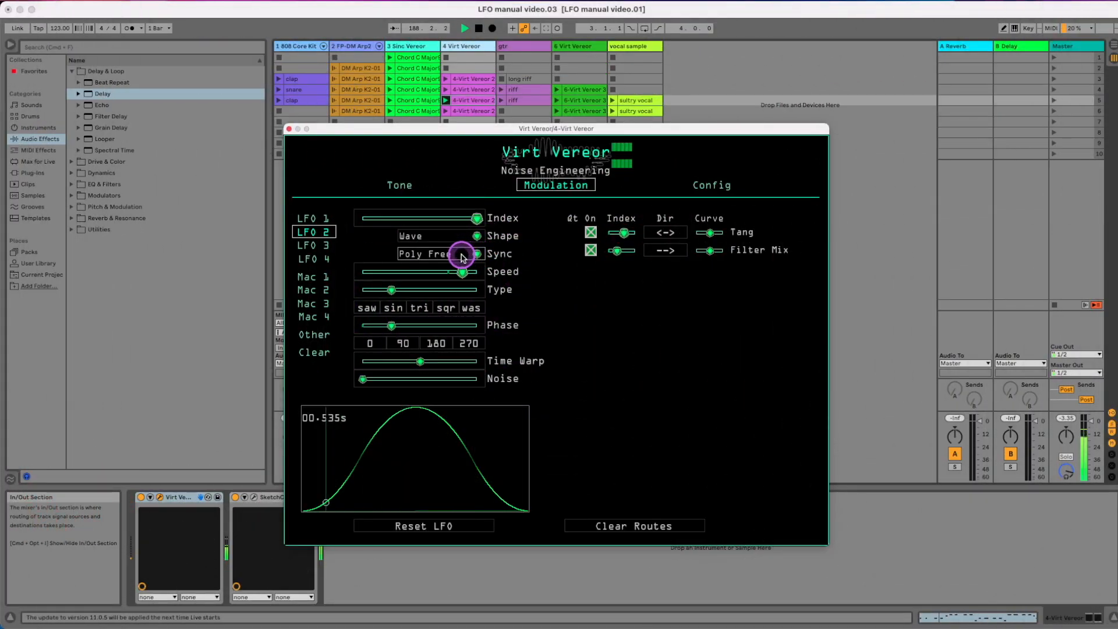
Set LFO 2's sync to Poly Tempo and its beats to 16/16 by doubling and halving them
click(461, 256)
click(427, 311)
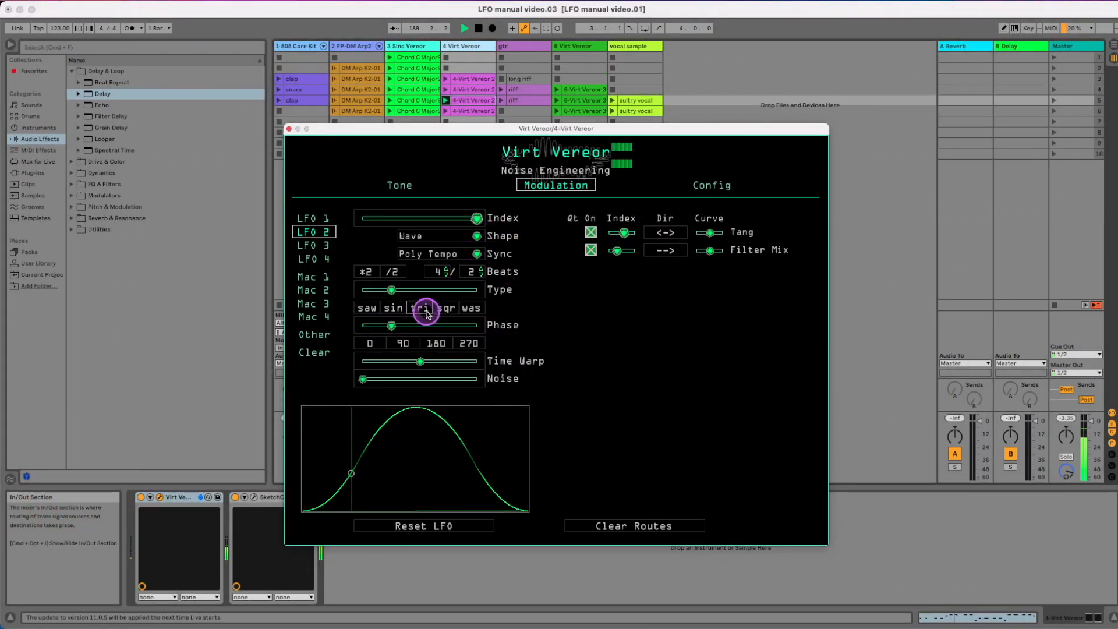
click(370, 273)
click(372, 274)
click(391, 274)
click(396, 273)
click(398, 273)
Sweep LFO 2's wave type through its range and set it to sqr
drag(391, 289, 477, 291)
click(454, 307)
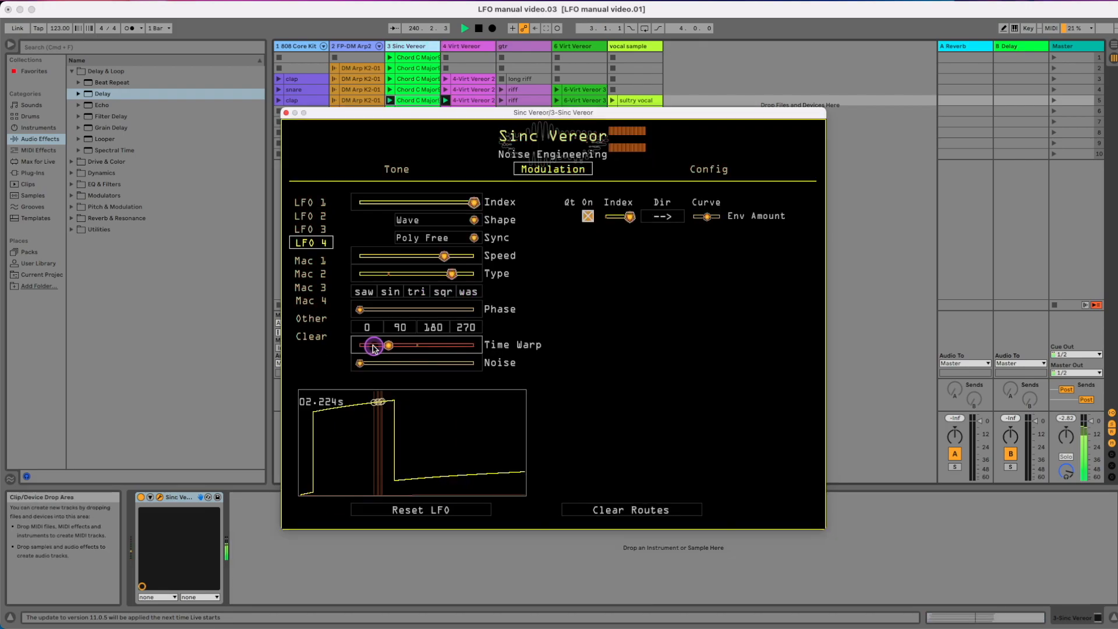
Shift the phase of LFO 2 on the 4 Virt Vereor track and of LFO 4 on the 3 Sinc Vereor track
drag(369, 344, 428, 342)
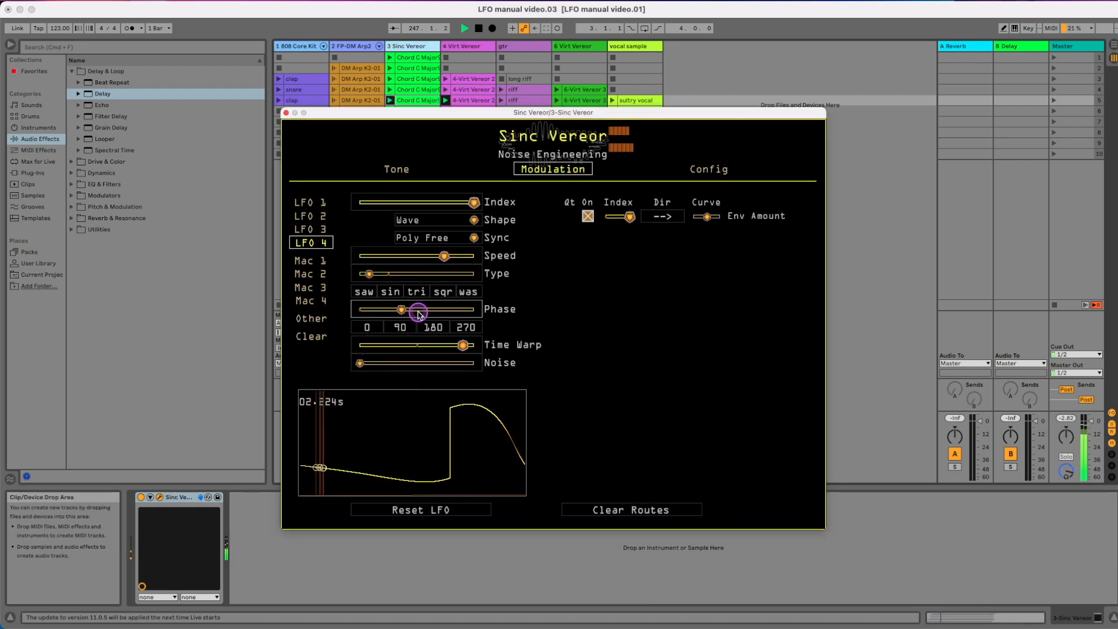
drag(415, 311, 437, 313)
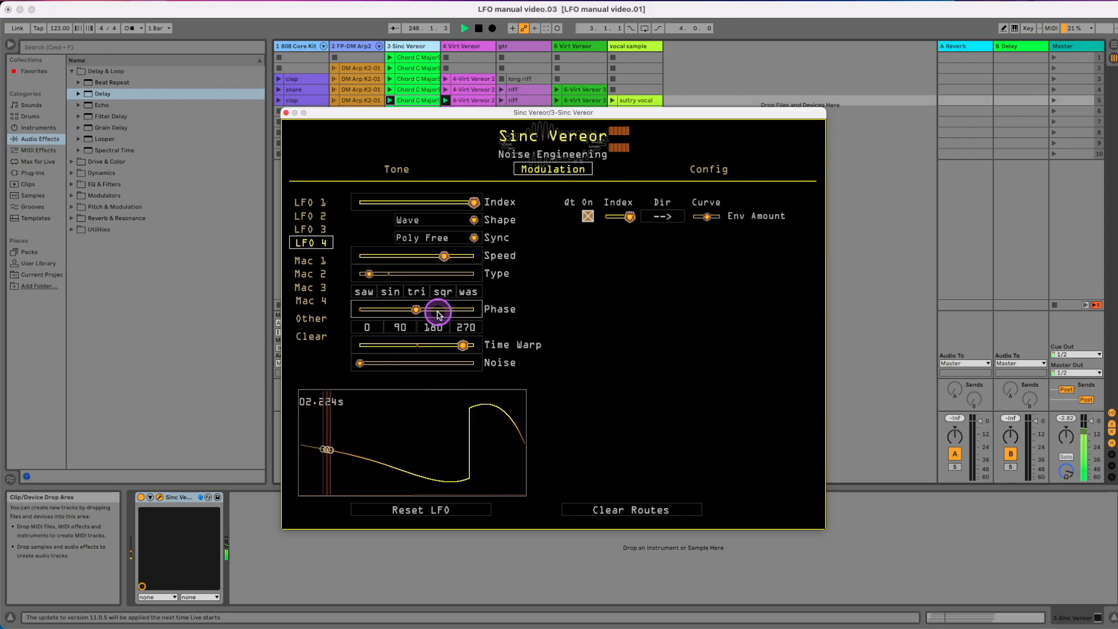
Add a moderate amount of noise to LFO 4 in Sinc Vereor and lower the noise color
drag(412, 365, 419, 369)
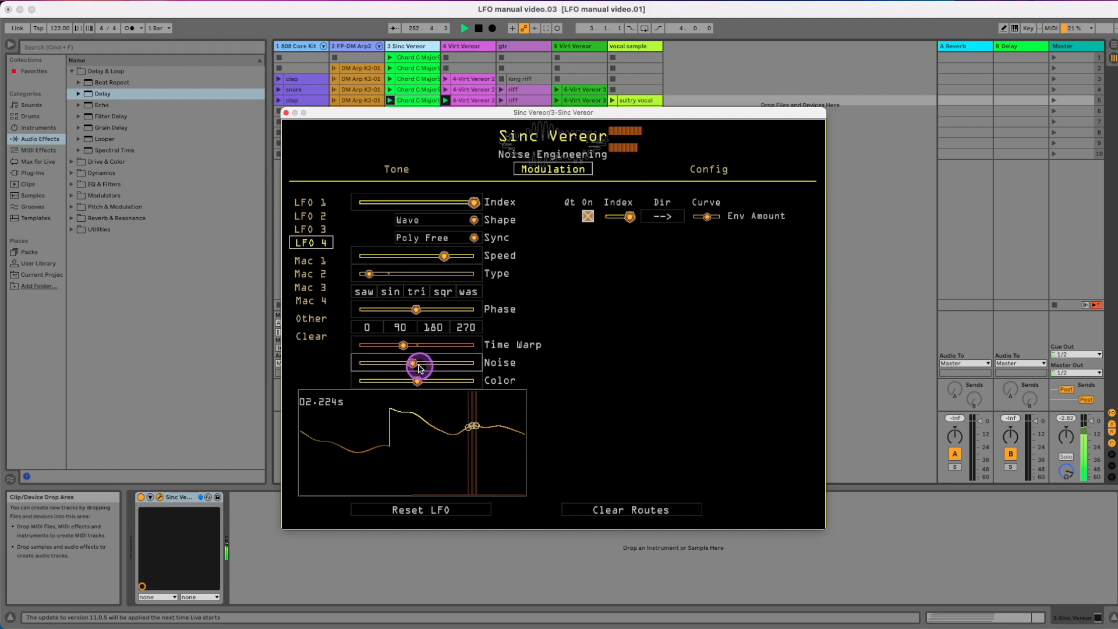
drag(380, 373, 372, 375)
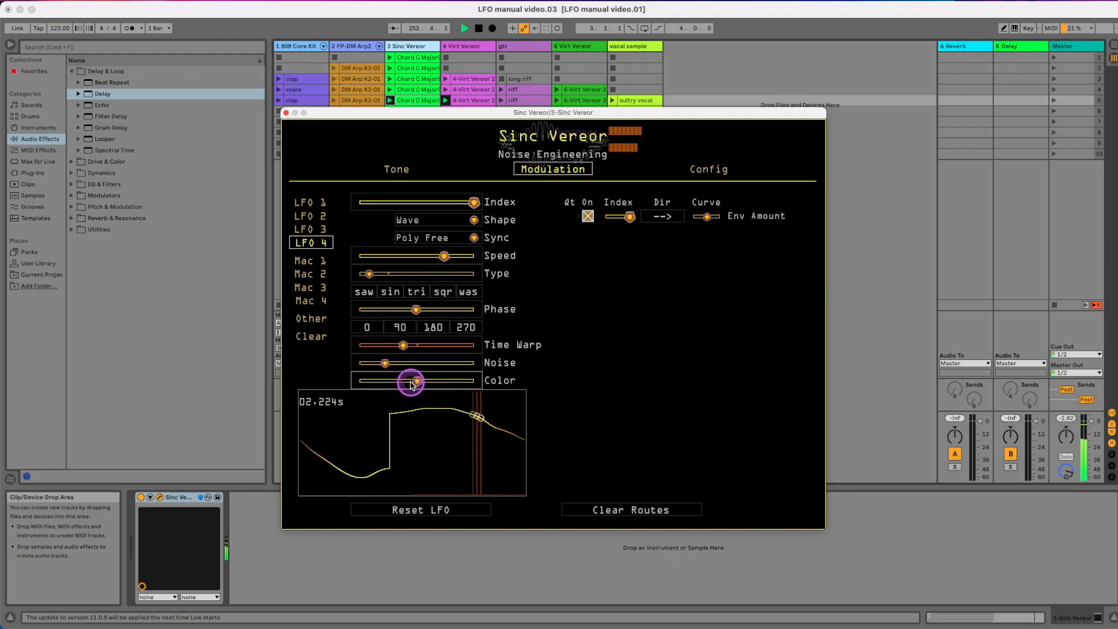
drag(346, 384, 336, 385)
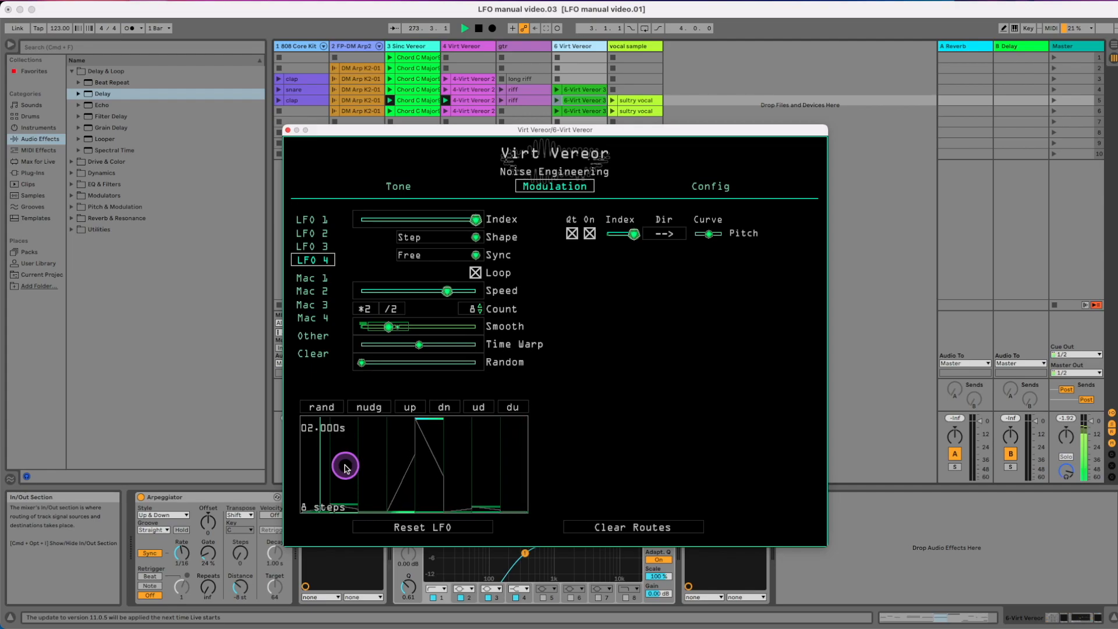
Launch the 6 Virt Vereor clip in scene 5 and vary LFO 4's step count, ending at 8 steps
click(594, 129)
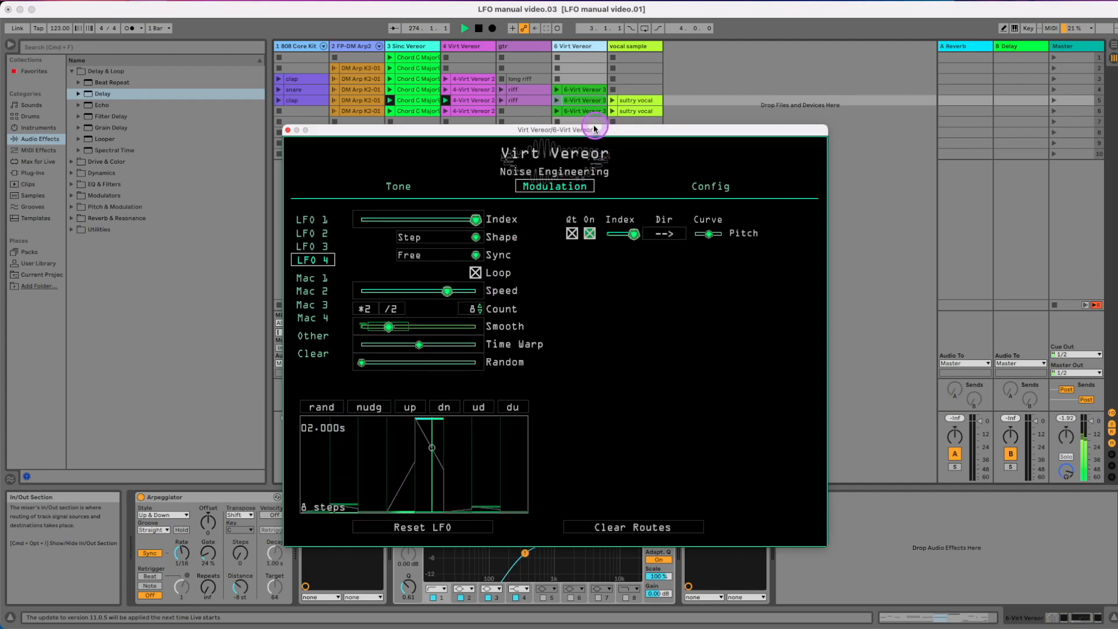
click(557, 101)
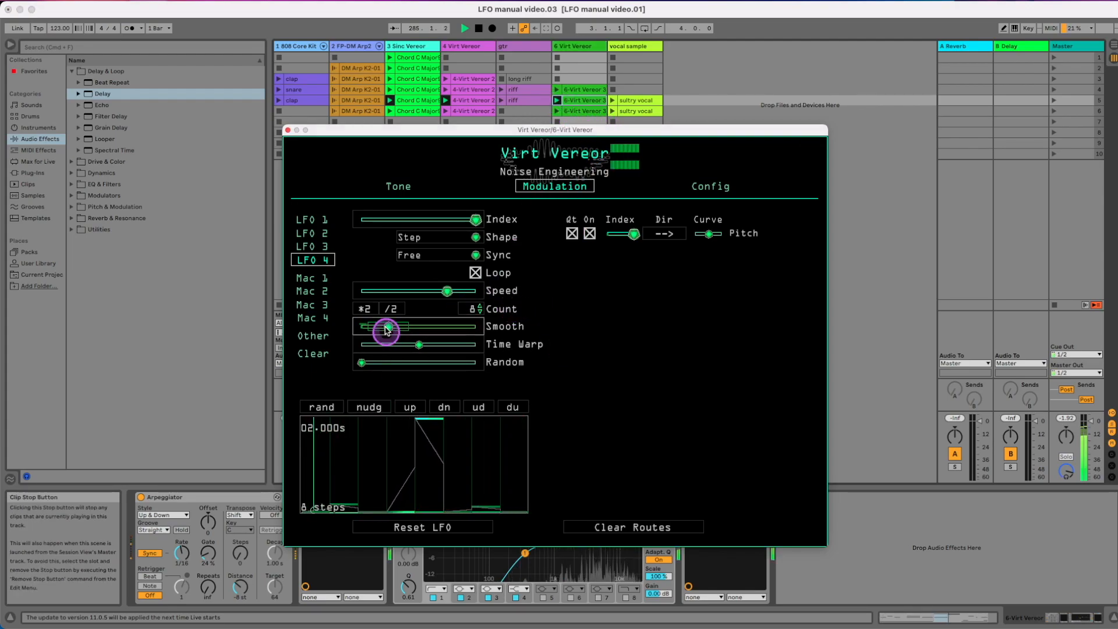
click(480, 313)
click(481, 313)
click(481, 309)
click(481, 308)
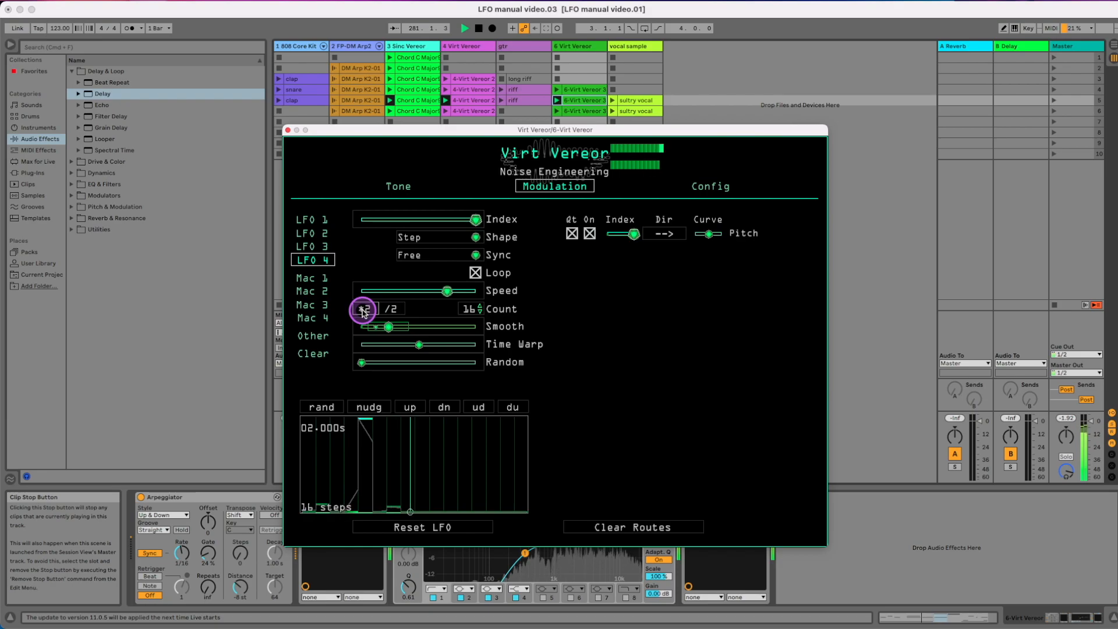
click(387, 309)
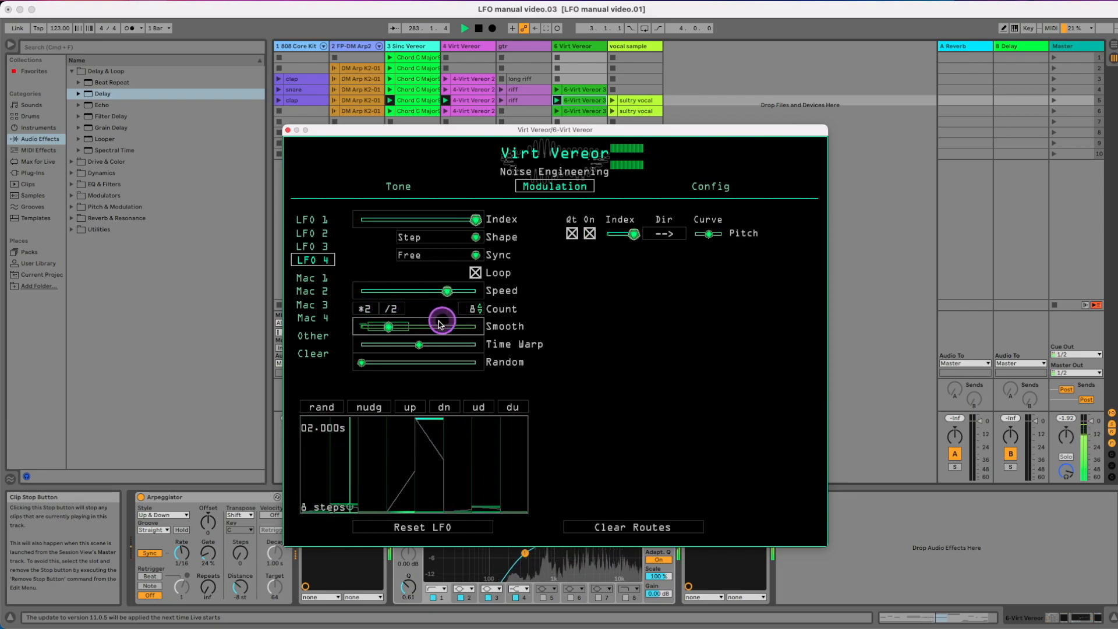
Reshape LFO 4's 7-step pattern on 6 Virt Vereor by adjusting smoothing and time warp and redrawing the step levels
drag(384, 328, 375, 328)
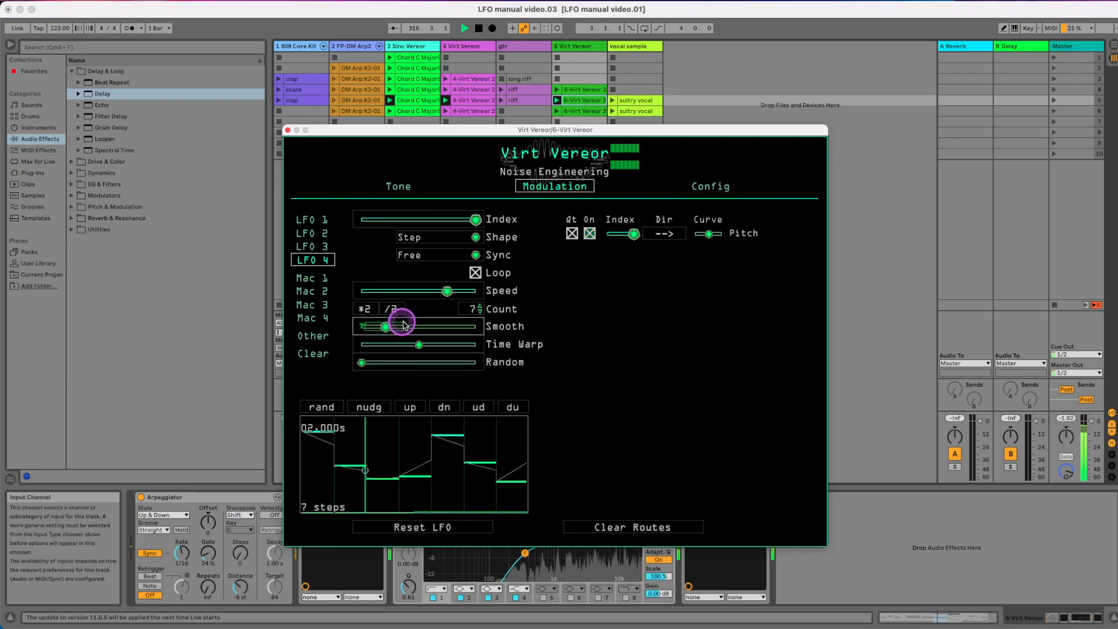
drag(423, 347, 472, 349)
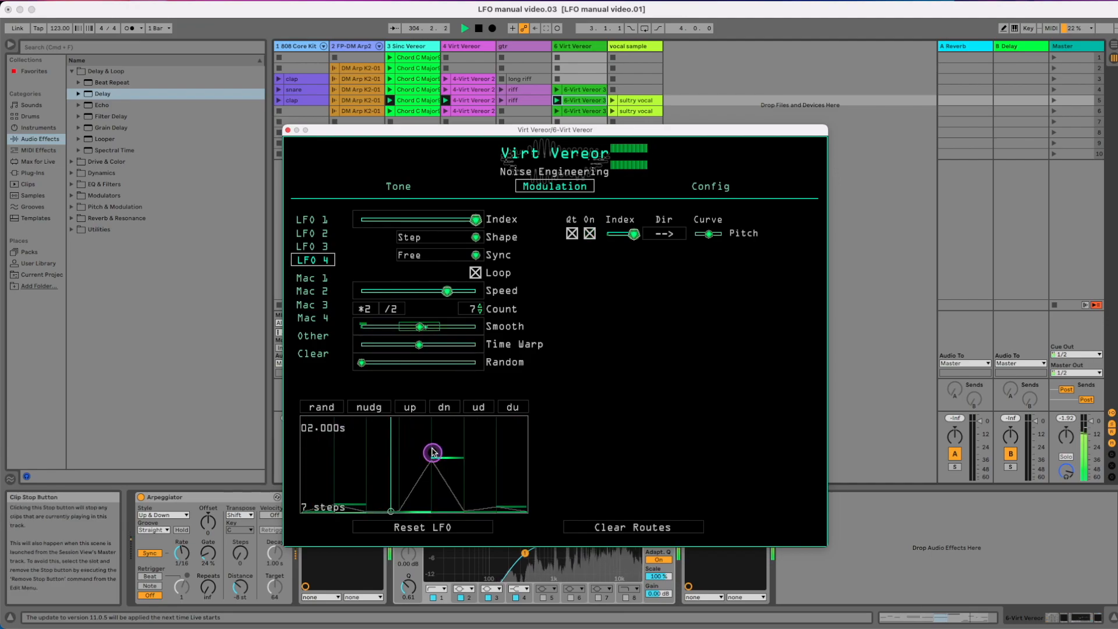
mouse_move(432, 454)
mouse_down()
mouse_move(424, 374)
mouse_move(350, 369)
mouse_move(338, 447)
mouse_up()
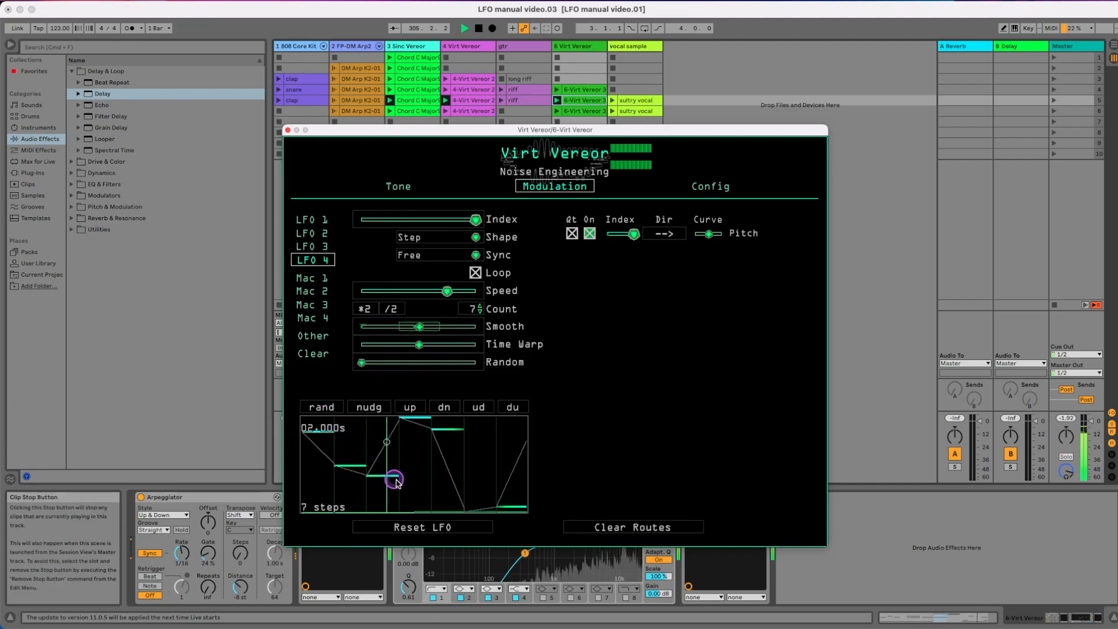
mouse_move(455, 445)
mouse_down()
mouse_move(489, 444)
mouse_move(509, 489)
mouse_move(482, 492)
mouse_move(476, 448)
mouse_up()
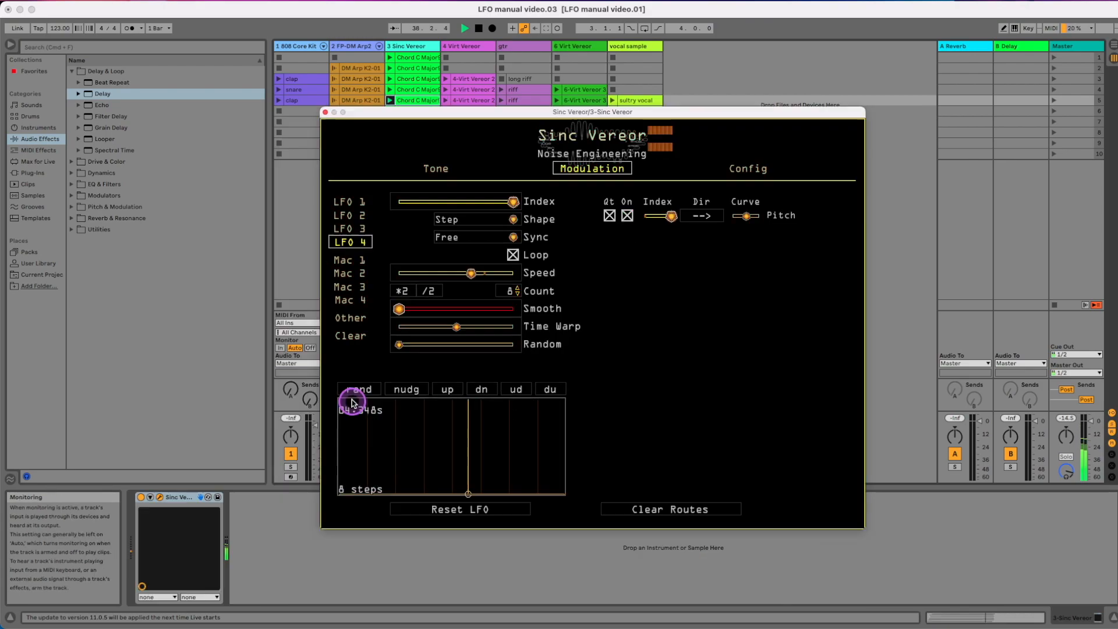
click(355, 389)
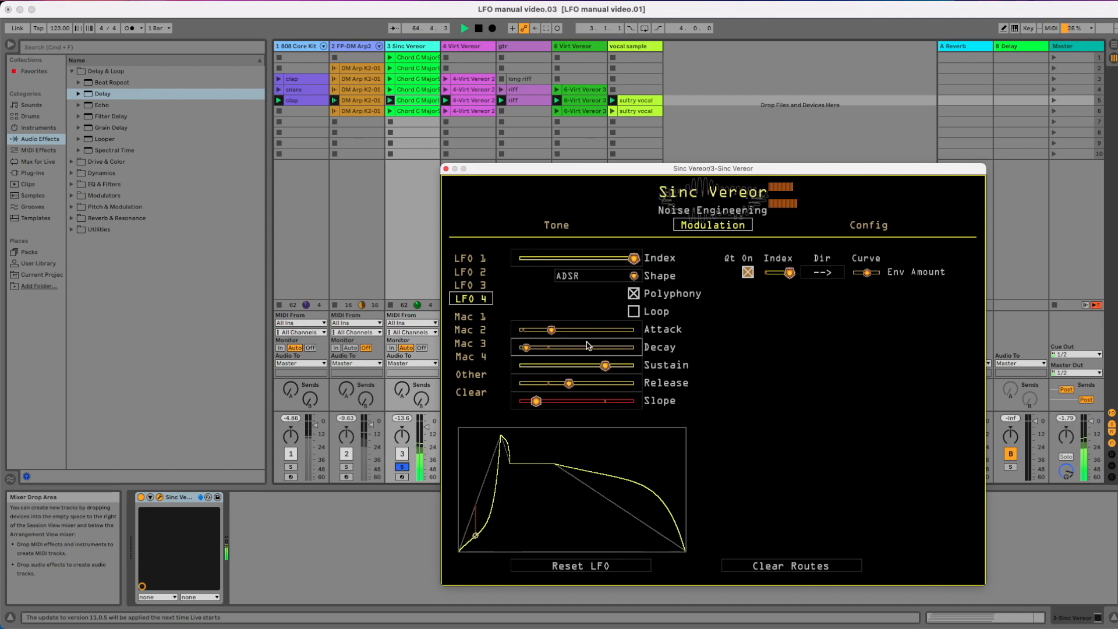
Adjust the decay, release and slope of LFO 4's ADSR envelope on the 3 Sinc Vereor track
click(571, 400)
mouse_move(569, 383)
mouse_down()
mouse_move(583, 385)
mouse_move(558, 385)
mouse_up()
click(551, 347)
drag(549, 346, 539, 372)
drag(509, 405, 498, 410)
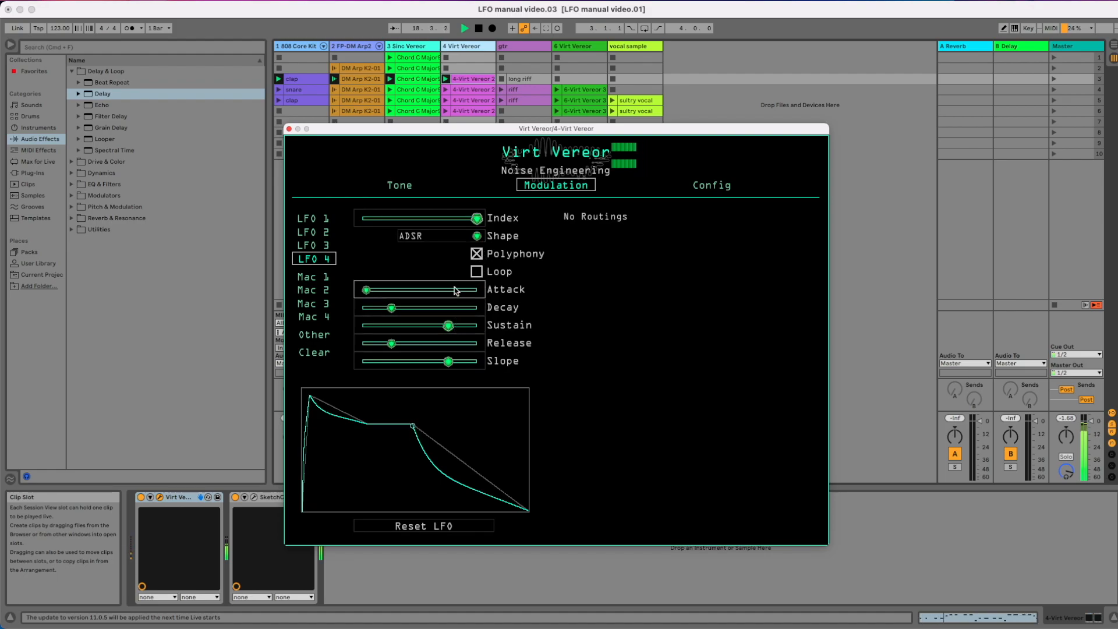
Raise the attack of LFO 4's ADSR envelope on the 4 Virt Vereor track and toggle its looping
click(433, 291)
drag(412, 286, 377, 289)
click(476, 272)
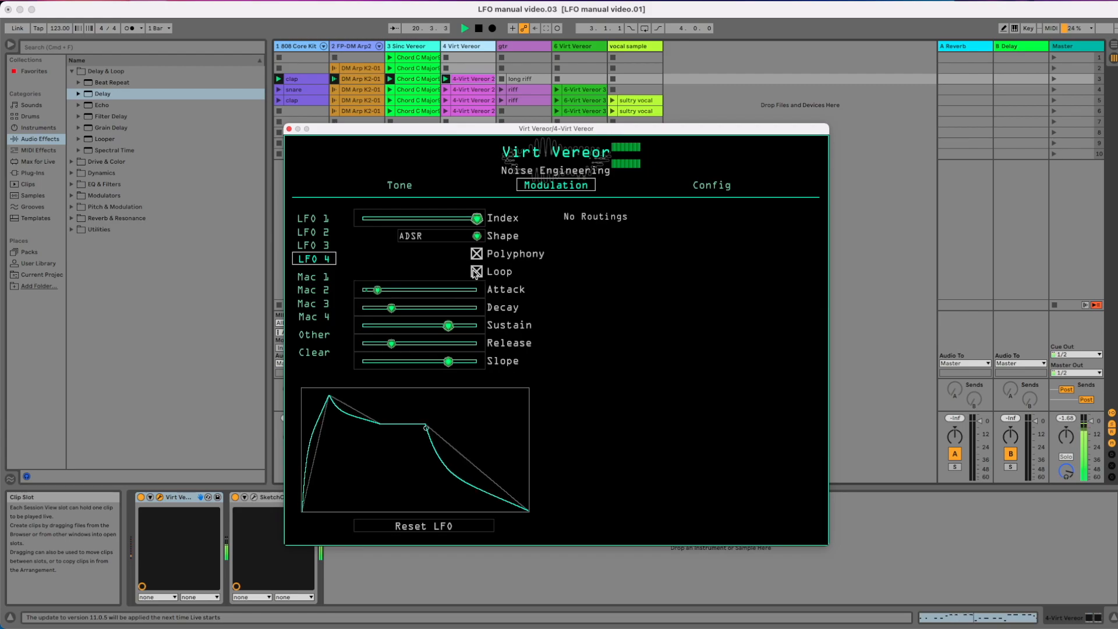
click(476, 271)
Raise Macro 1 slightly on 4 Virt Vereor and check its routed parameters on the Tone page
click(358, 249)
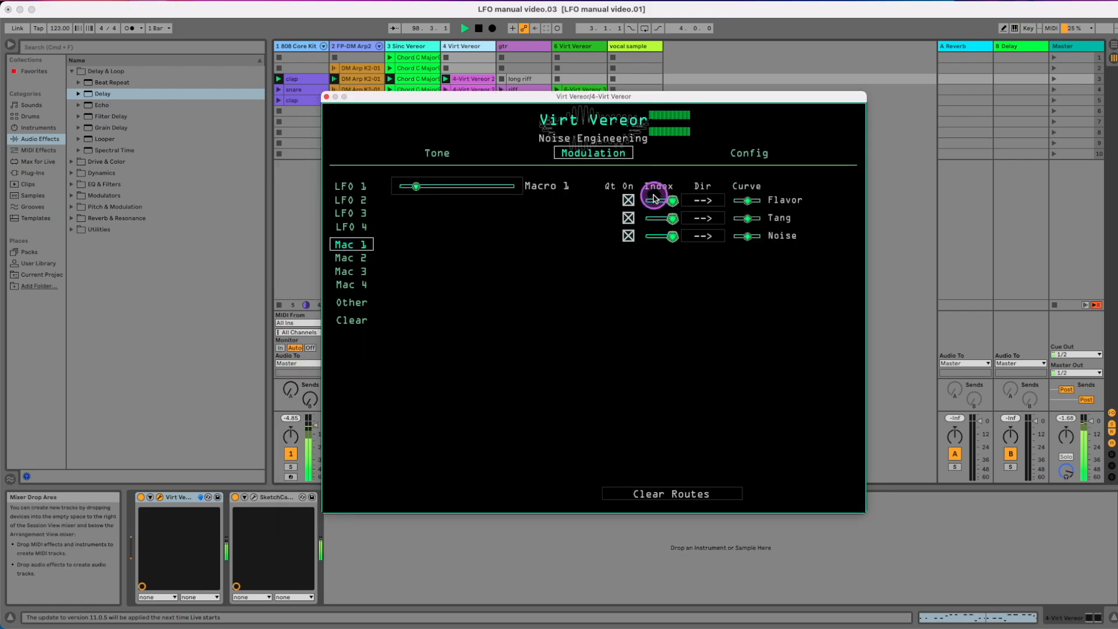
drag(428, 188, 422, 189)
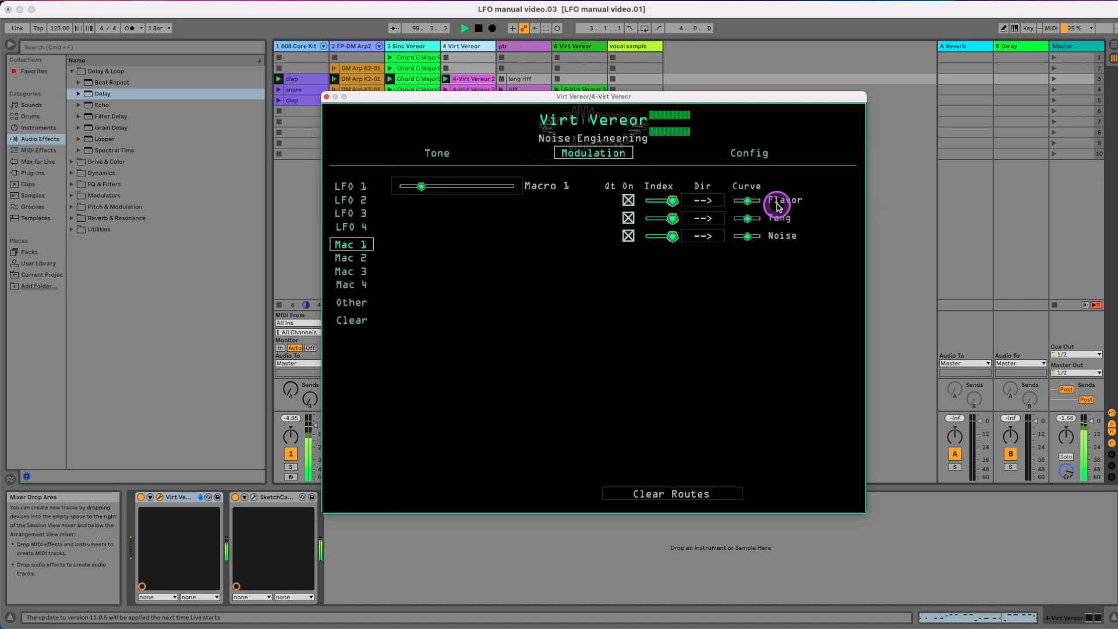
click(436, 151)
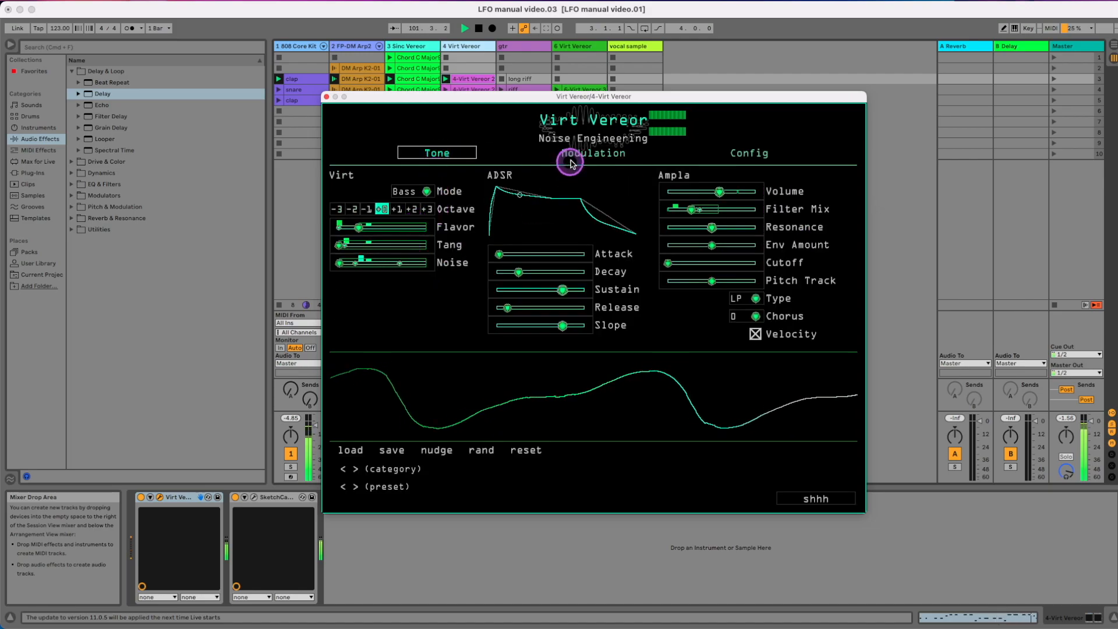
click(568, 154)
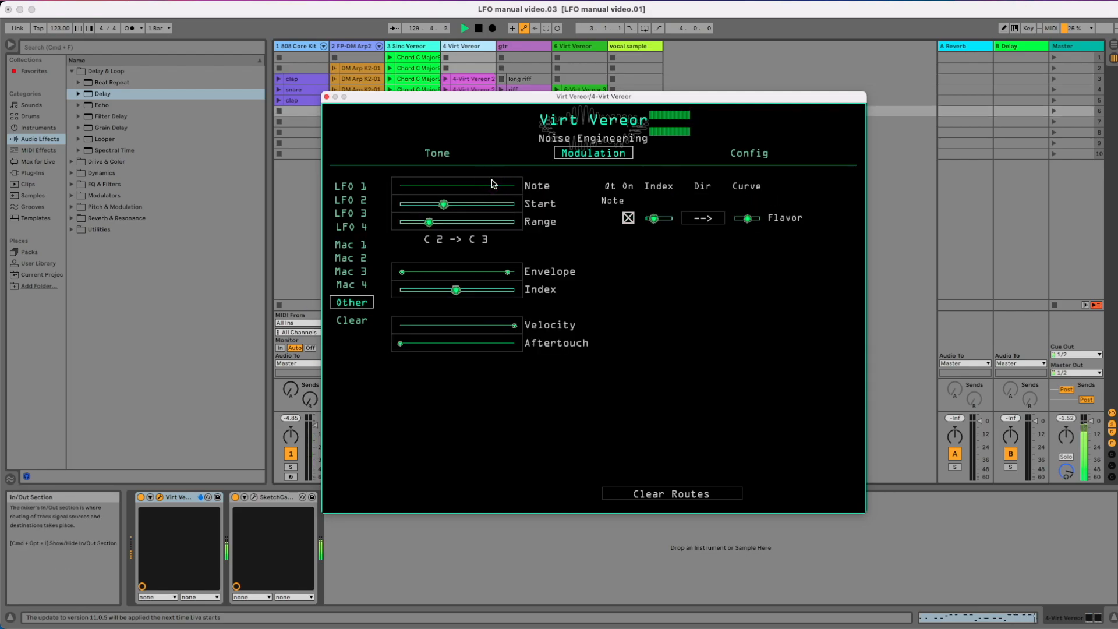
Examine the other modulation sources: note start and range, envelope with its index, velocity, aftertouch and route clearing
click(444, 203)
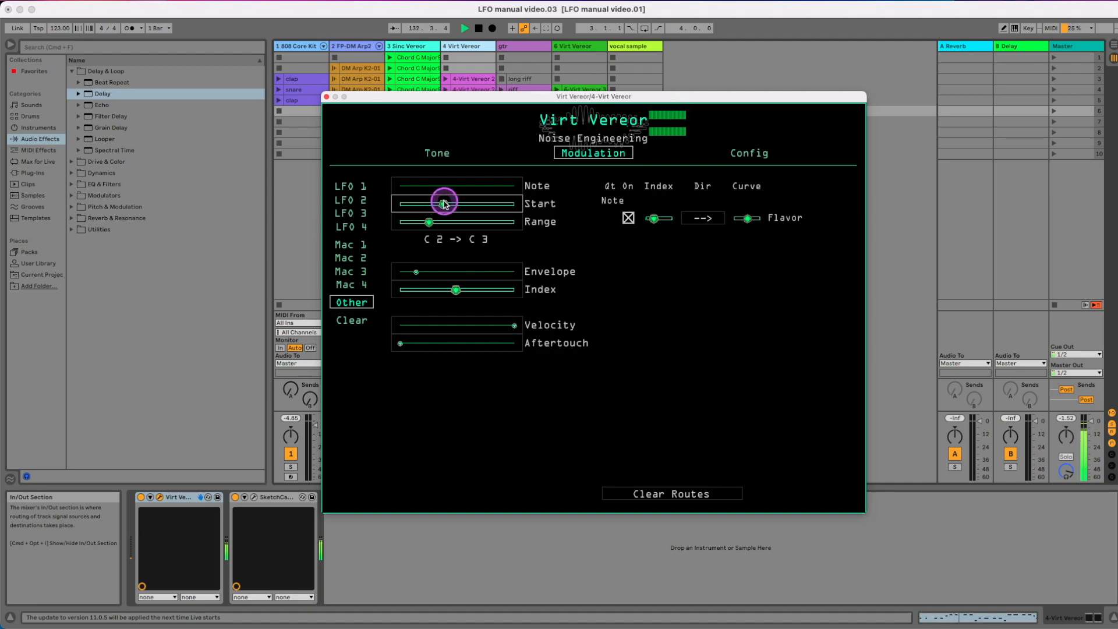
click(464, 226)
click(469, 276)
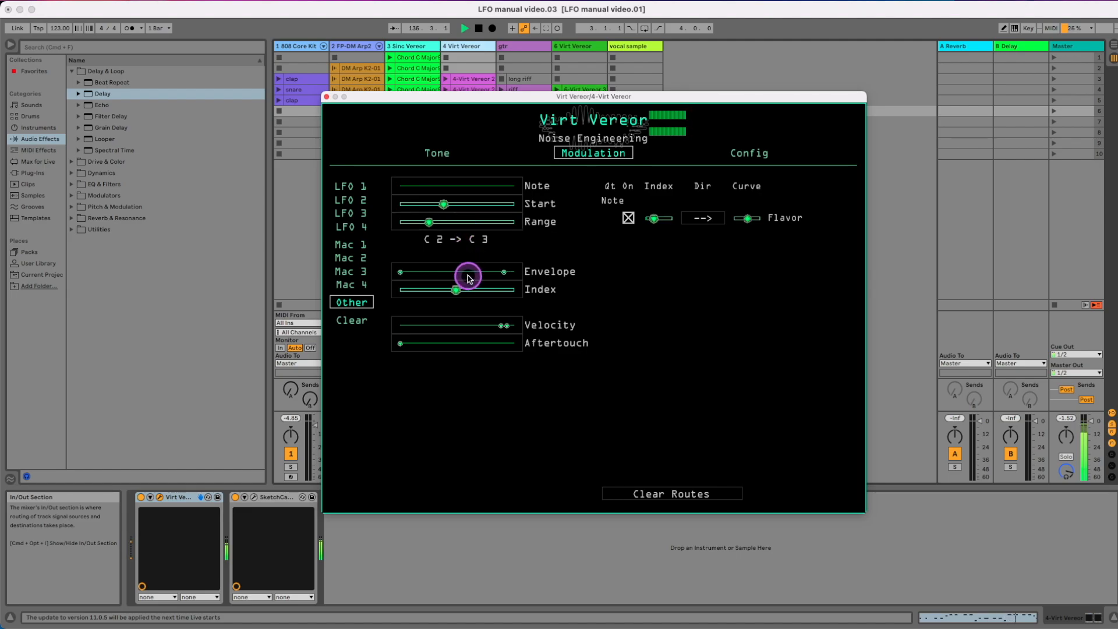
click(471, 289)
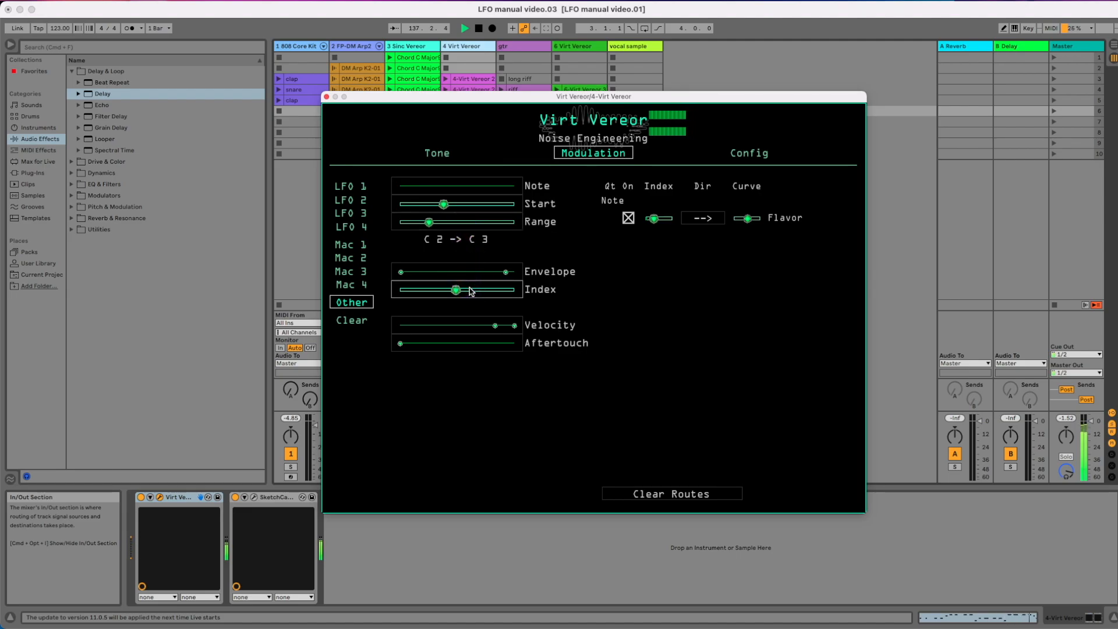
drag(470, 289, 474, 337)
click(474, 337)
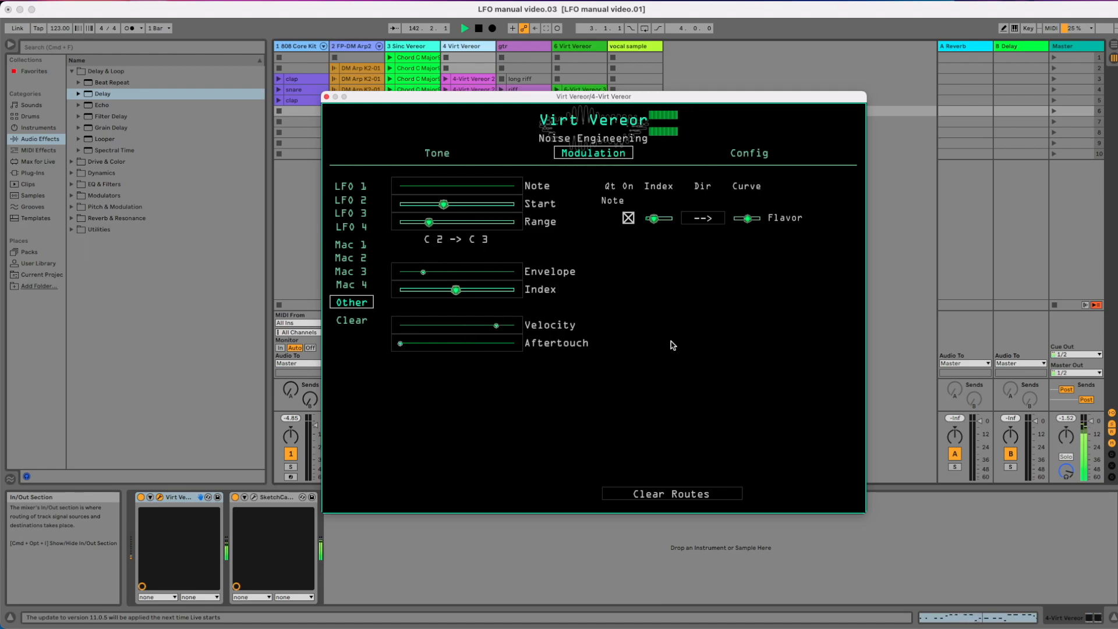
click(696, 497)
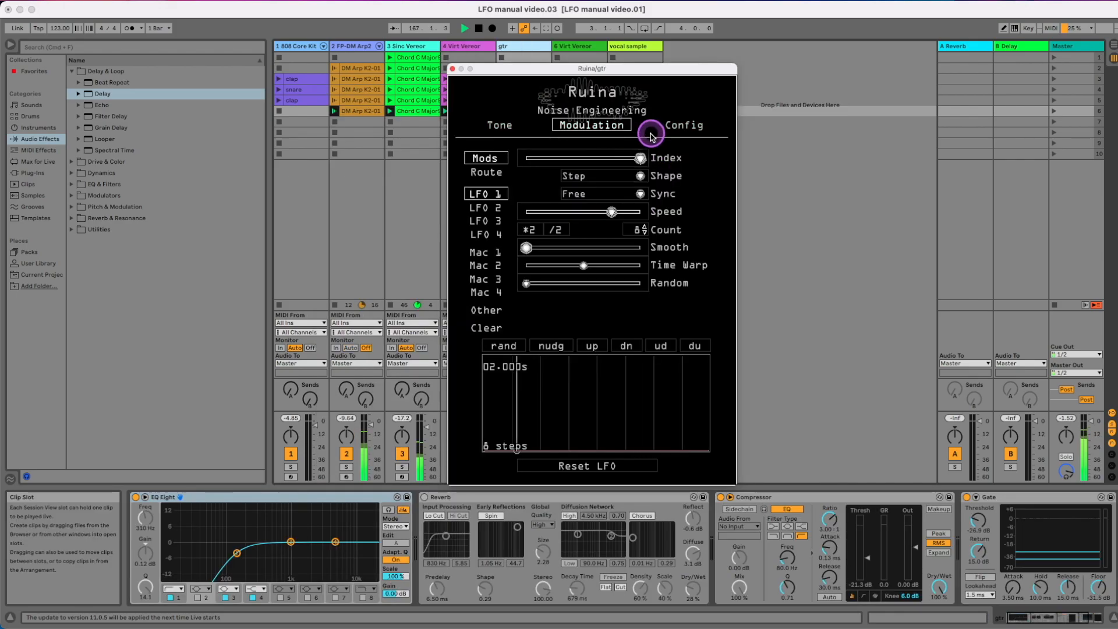
Look through LFO 1's shape and sync options in Ruina on the gtr track and view its Tone page
click(611, 192)
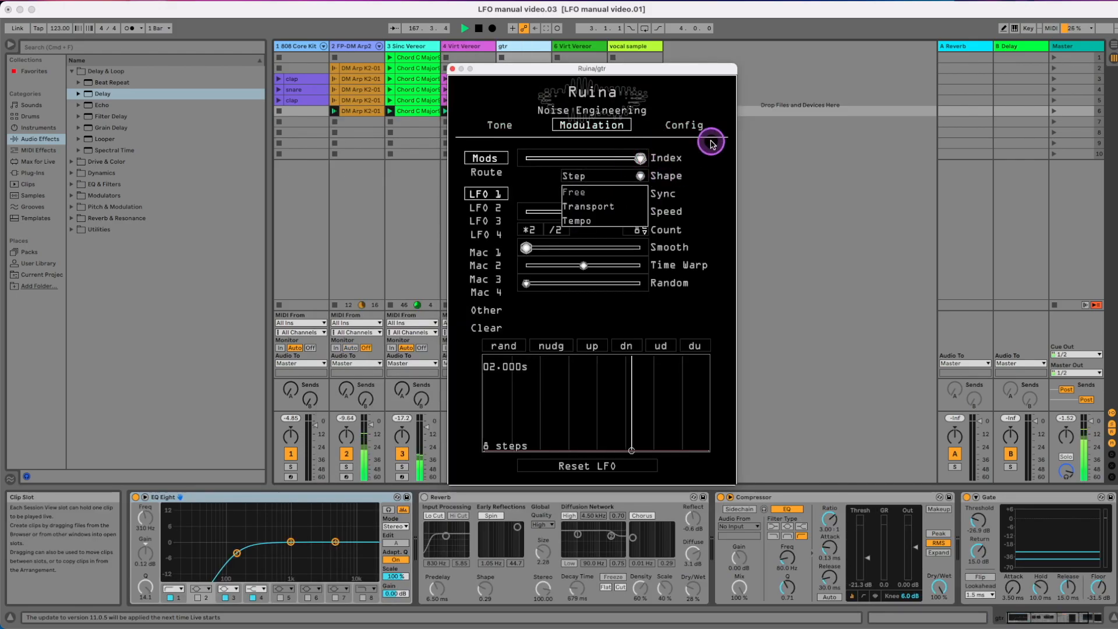
click(702, 143)
click(624, 177)
click(619, 189)
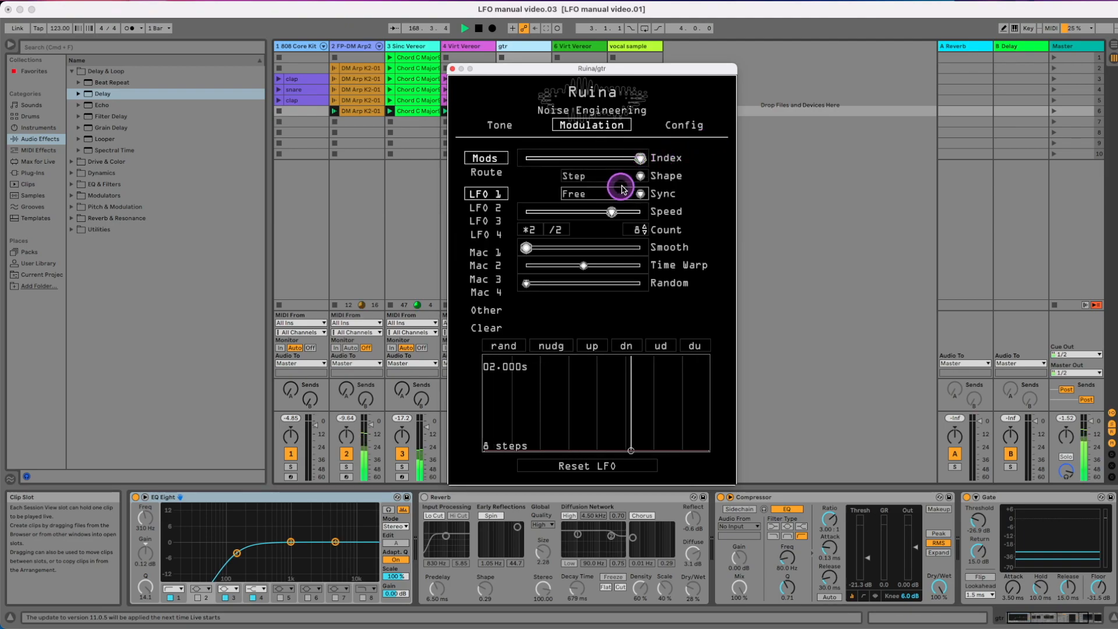
click(624, 193)
click(677, 174)
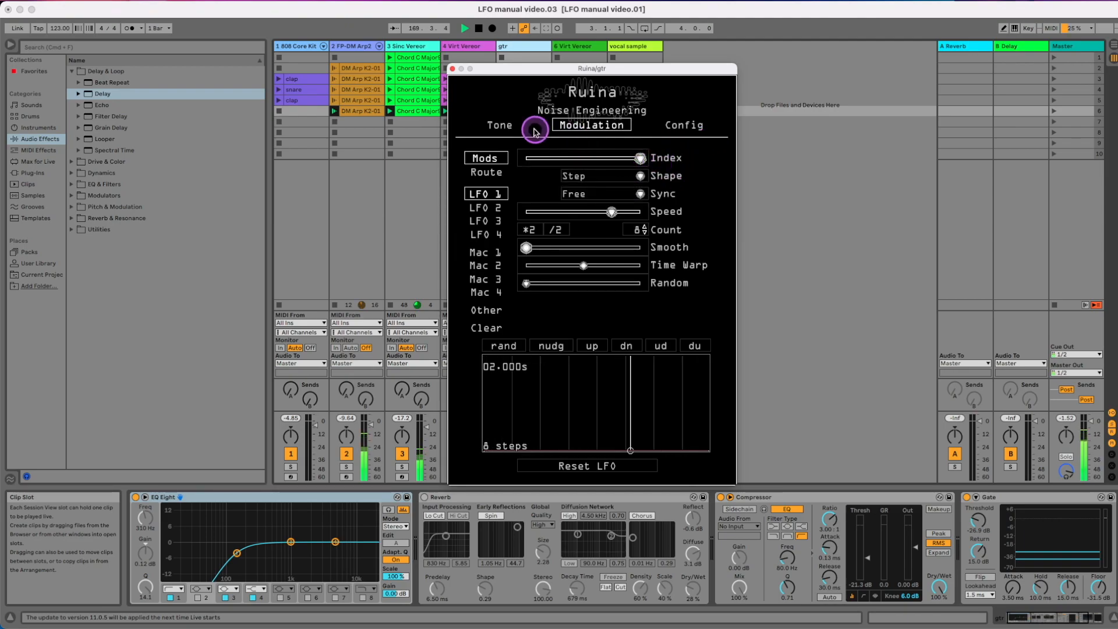
click(500, 123)
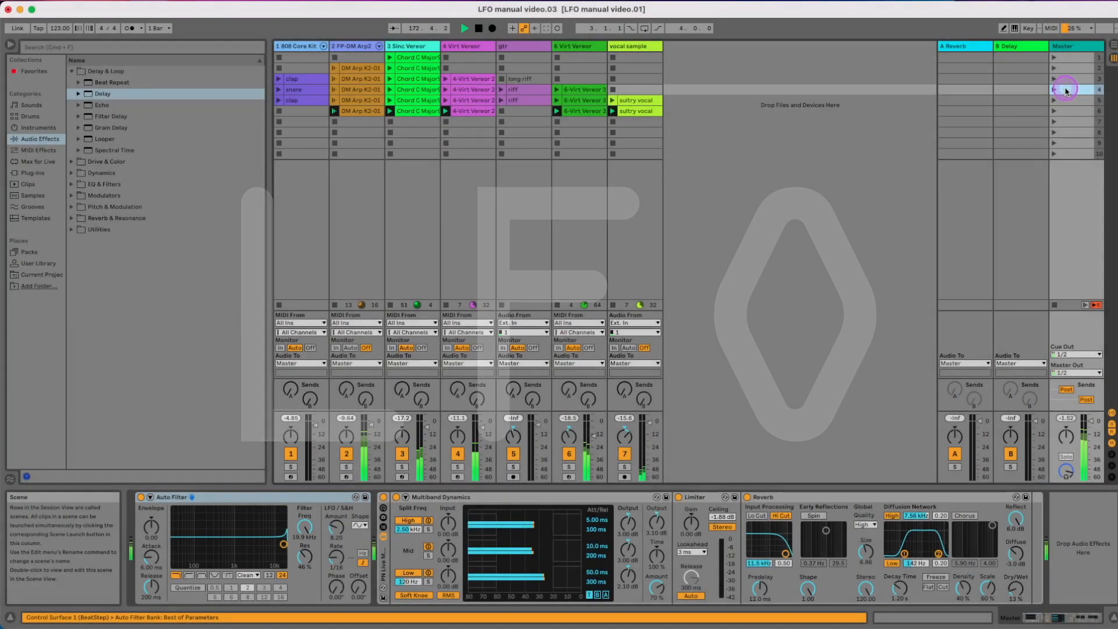
Launch scene 4 and open the Virt Vereor plug-in on the 4 Virt Vereor track
click(1075, 88)
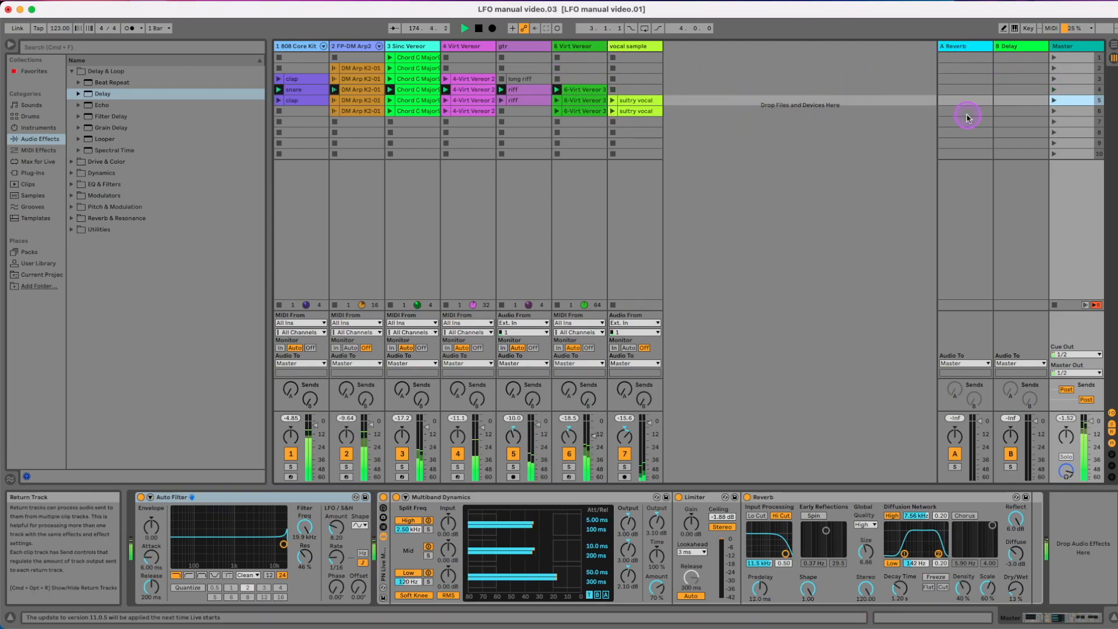
click(476, 47)
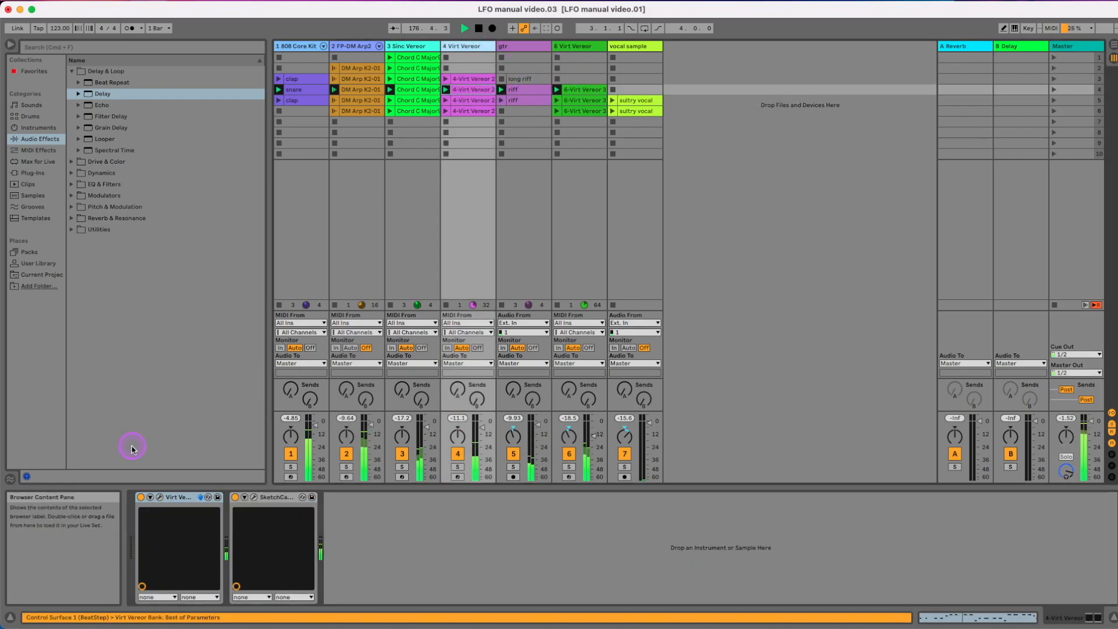
click(159, 496)
Lower Virt Vereor's Tang and raise its Noise slightly
double_click(359, 246)
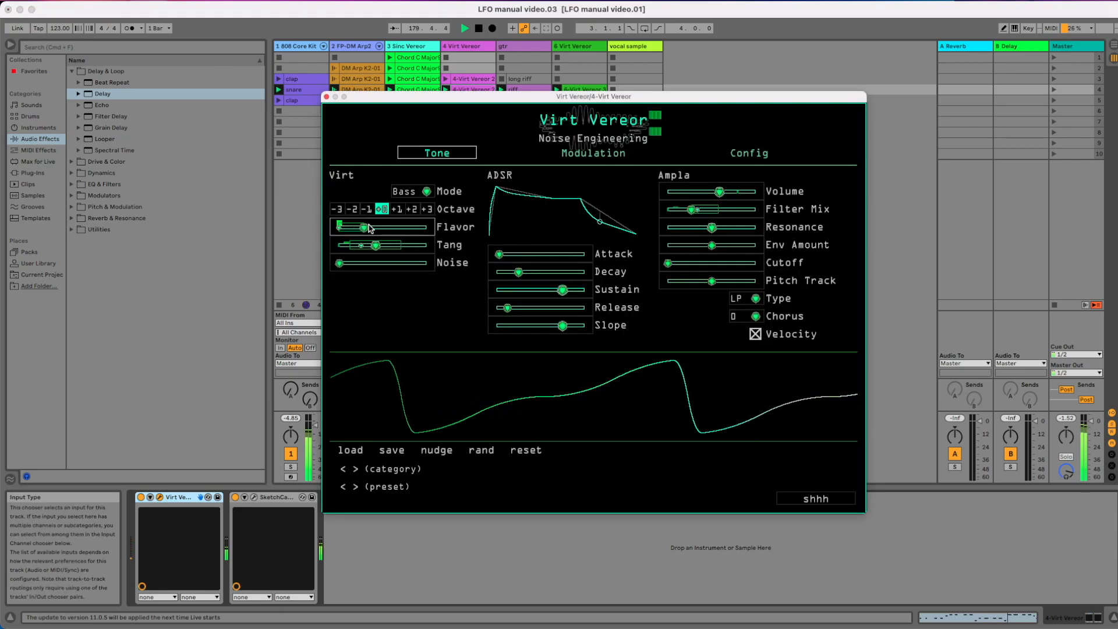
drag(353, 267, 362, 265)
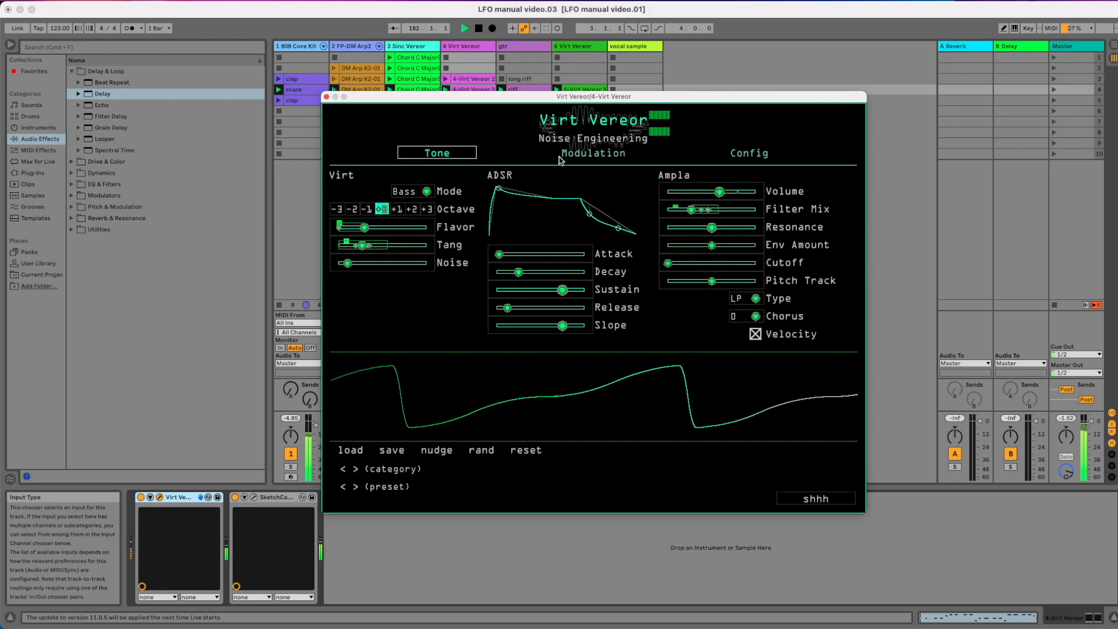
Route the envelope to Tang with a raised index and the bidirectional <-> direction
right_click(357, 251)
click(360, 339)
drag(389, 340, 437, 333)
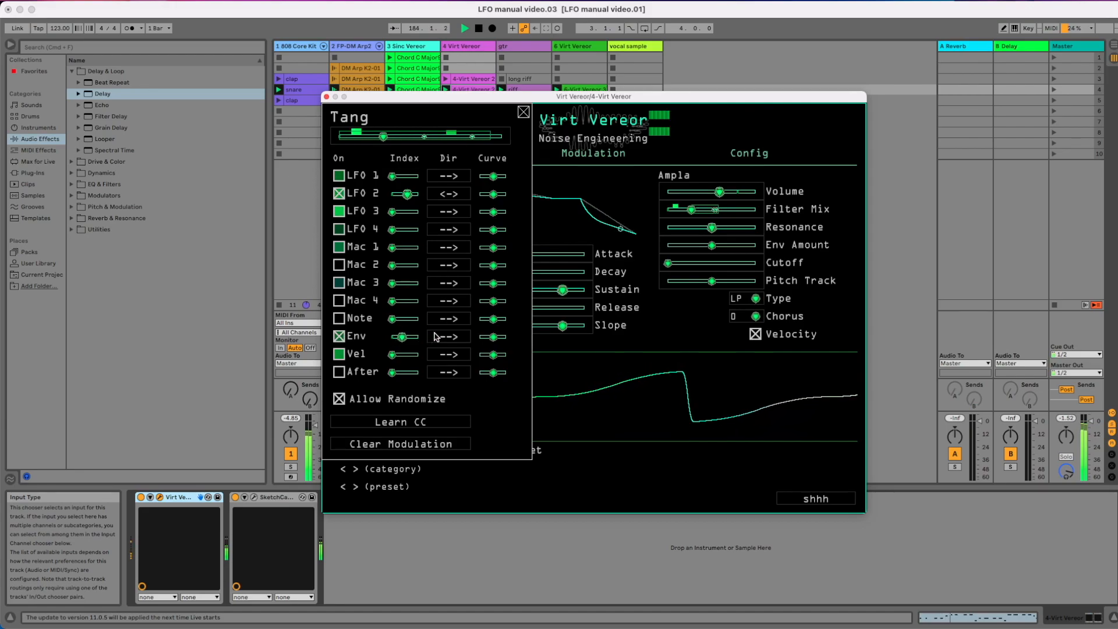
click(450, 333)
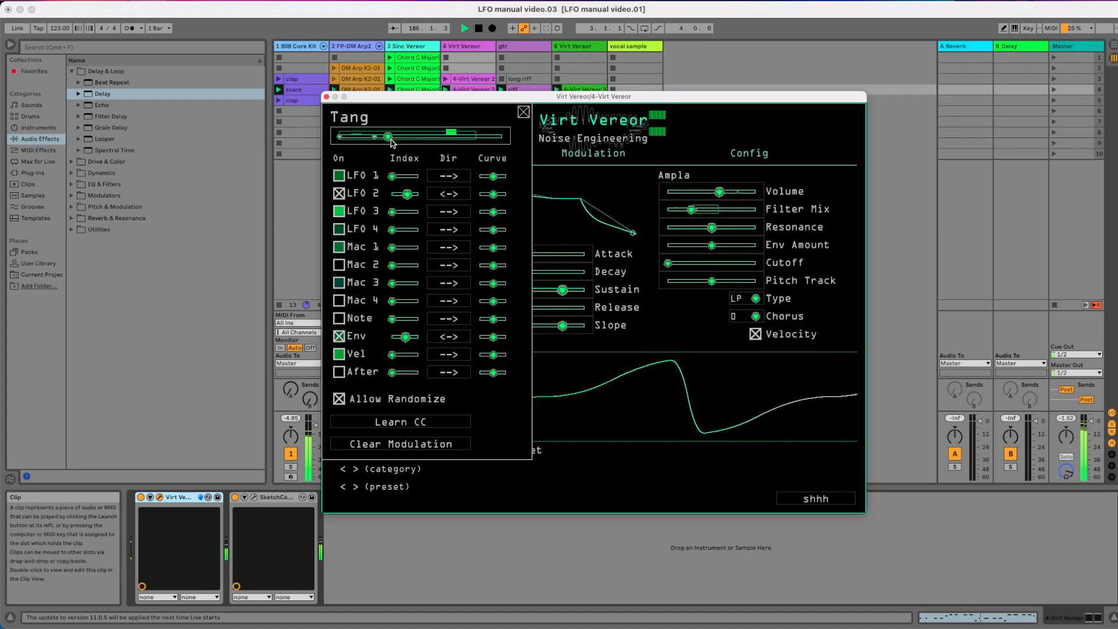
click(523, 112)
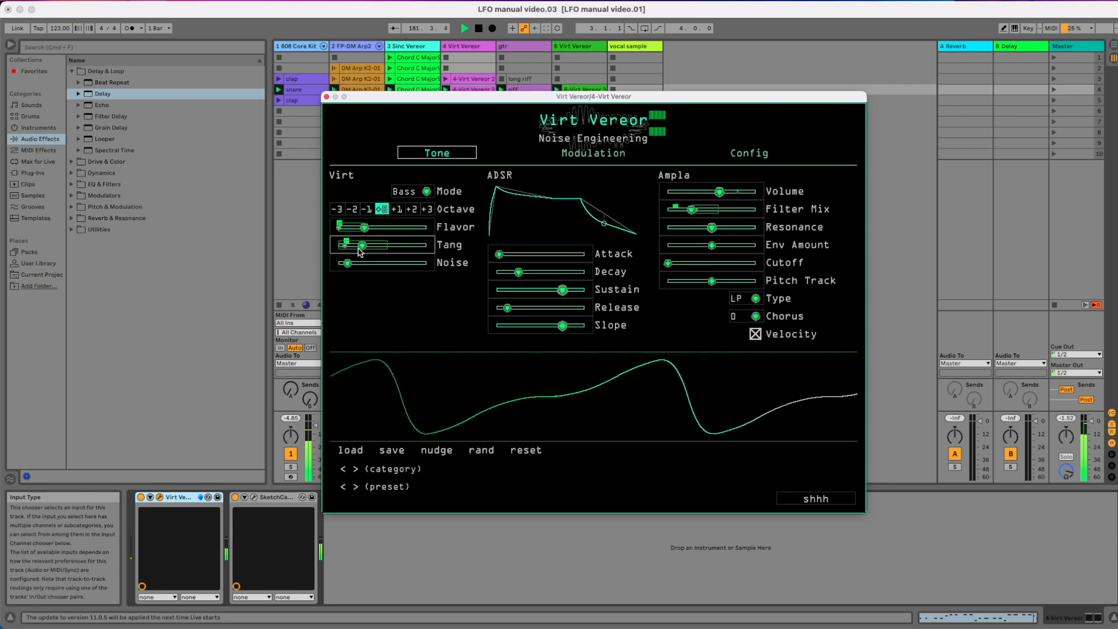
Enable Env as a modulation source for Tang and raise its index slightly
right_click(377, 247)
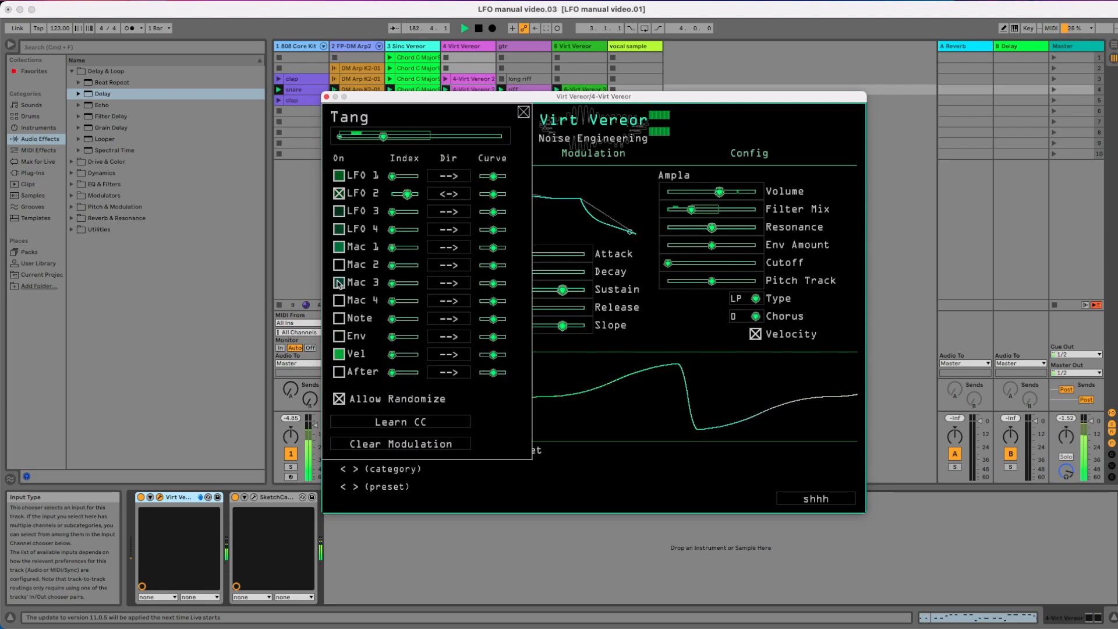
drag(392, 337, 400, 337)
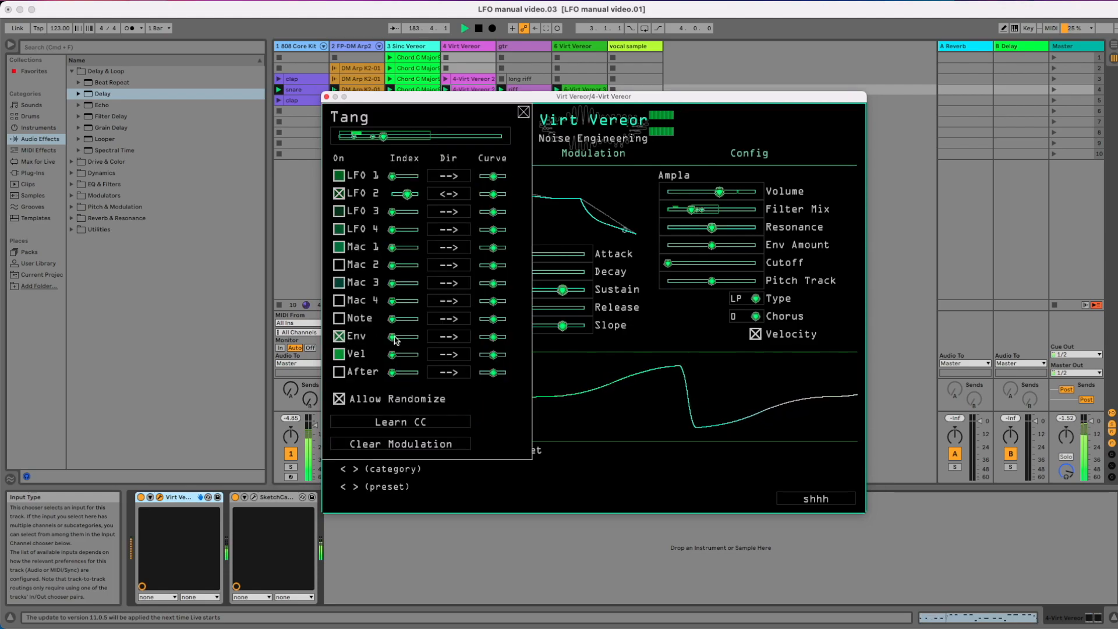